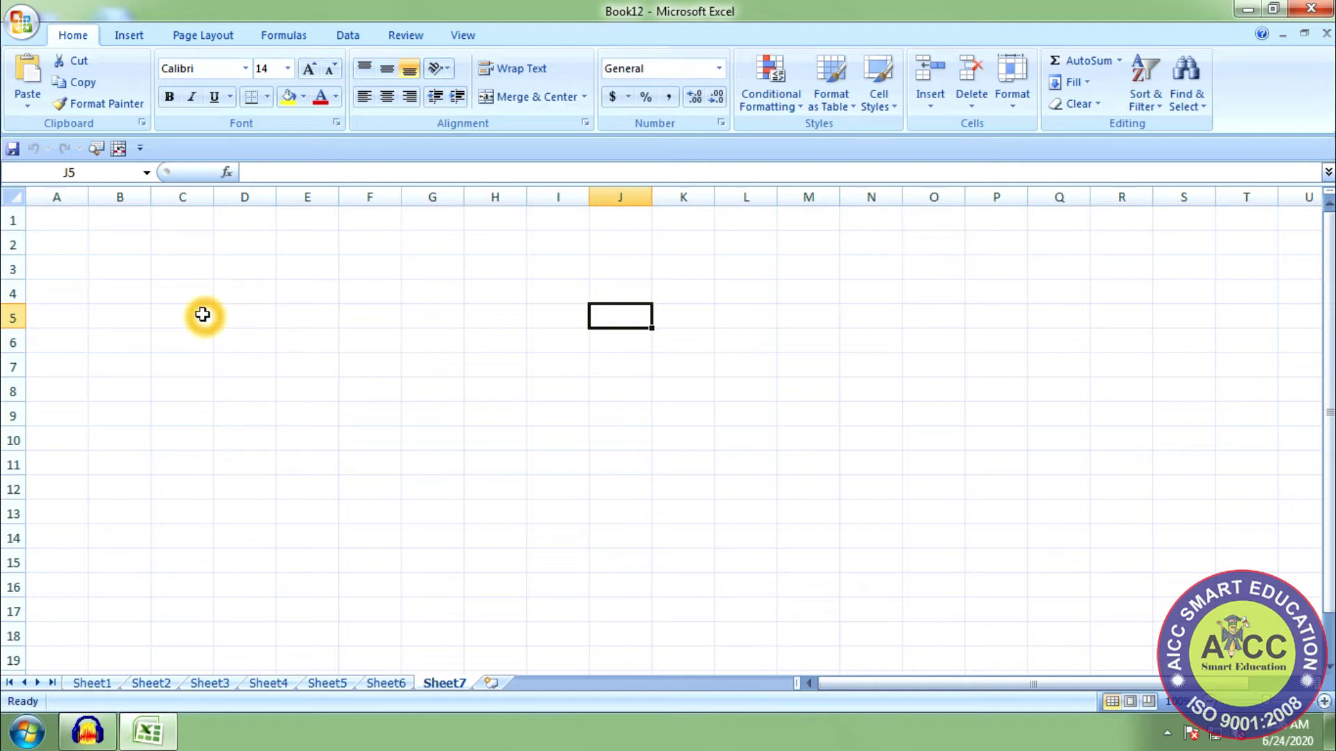
Step: Enter the starting value 1 in cell B1 and bring up the Fill options
left_click(135, 224)
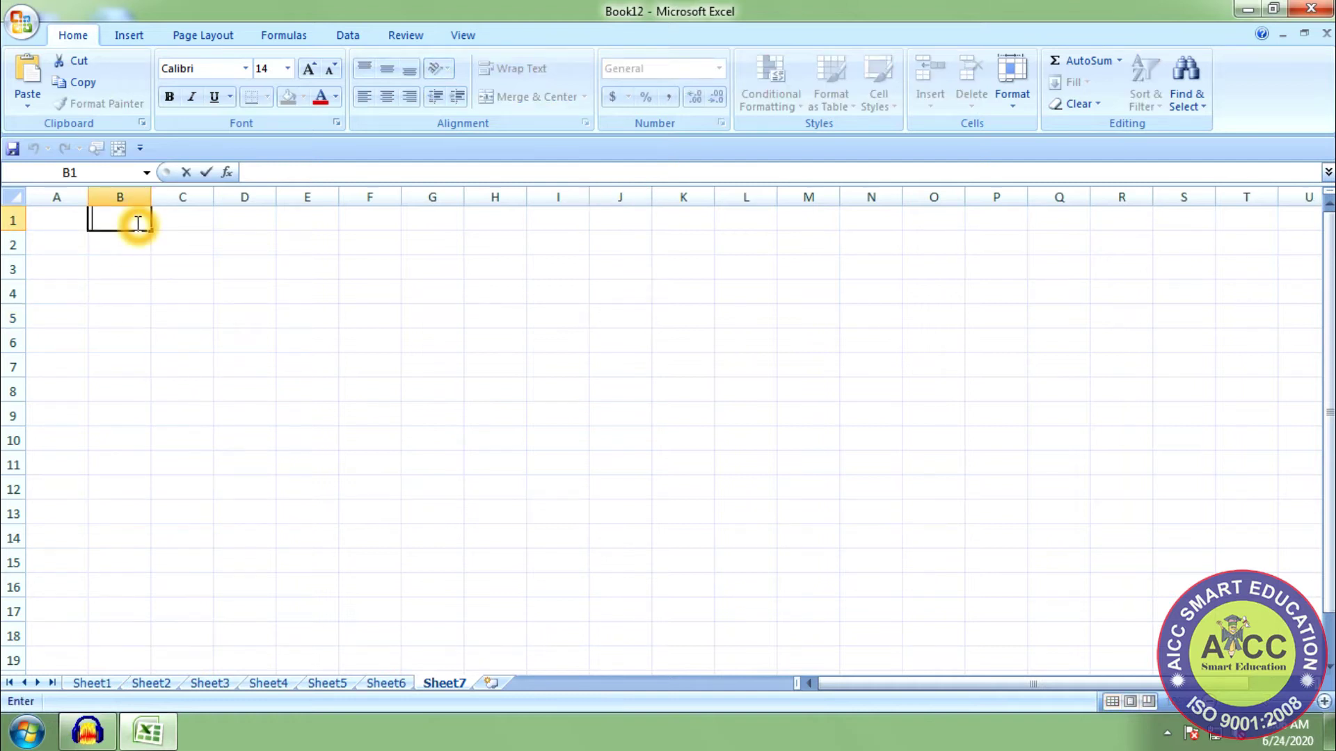
type("1")
key("Return")
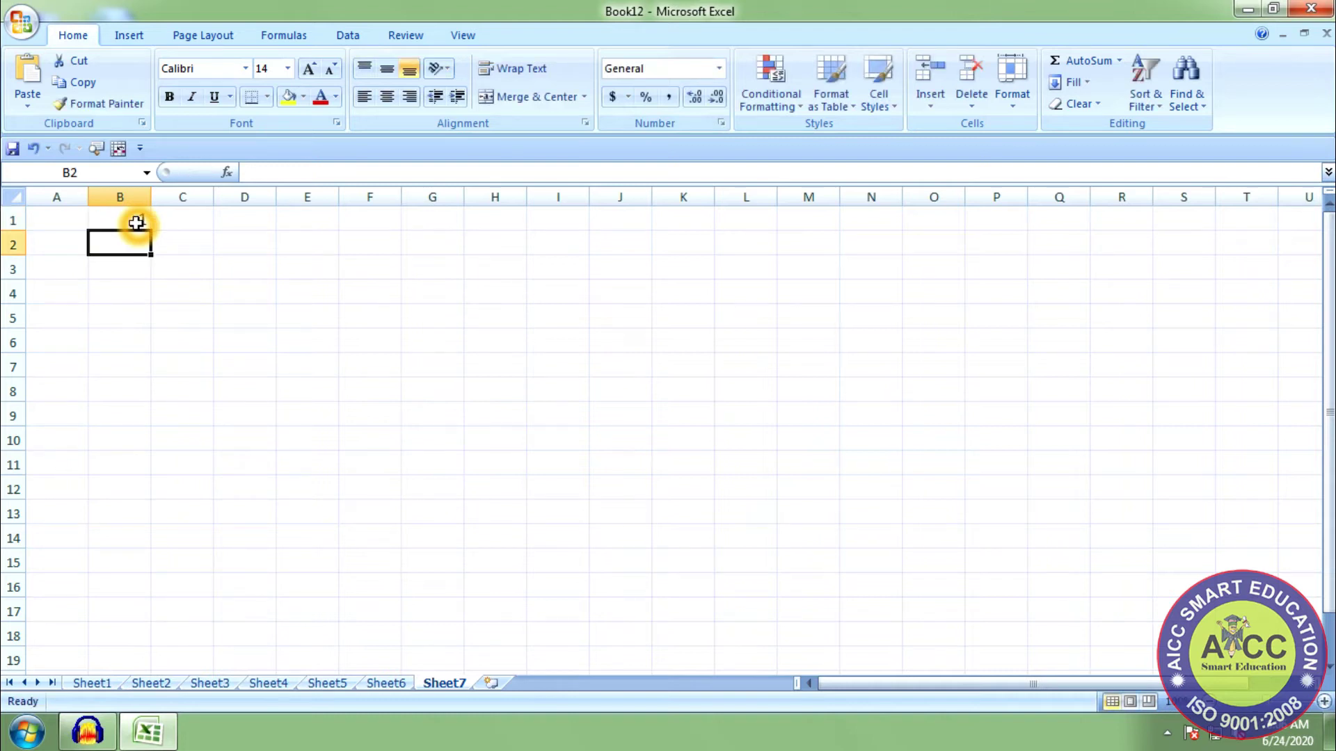
left_click(135, 223)
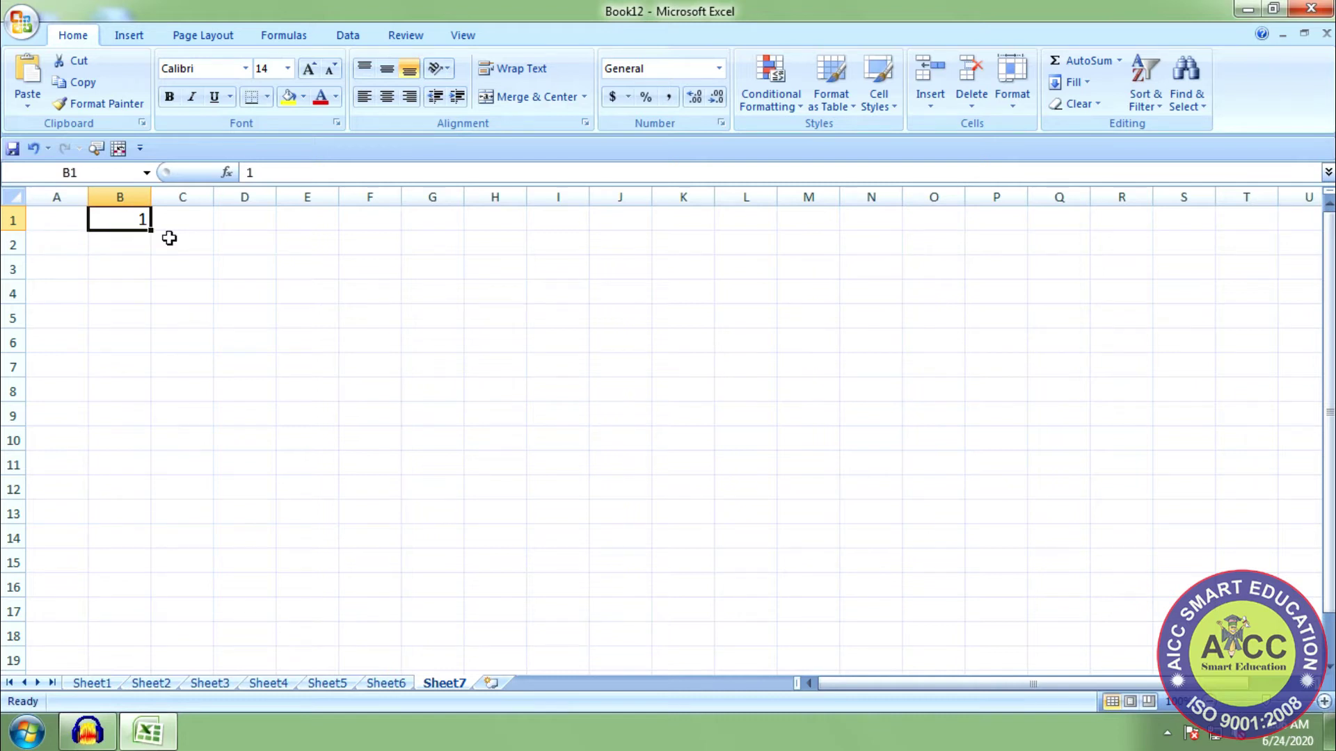
left_click(972, 228)
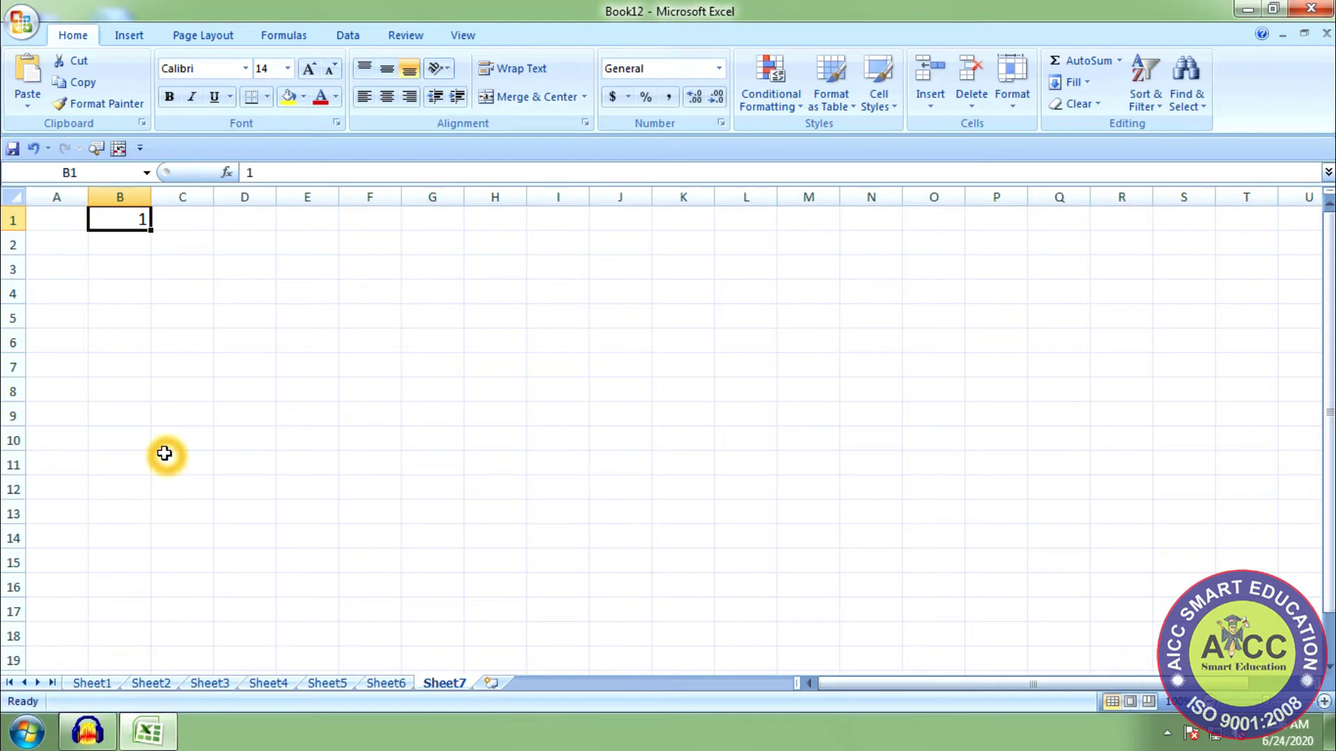
left_click(838, 238)
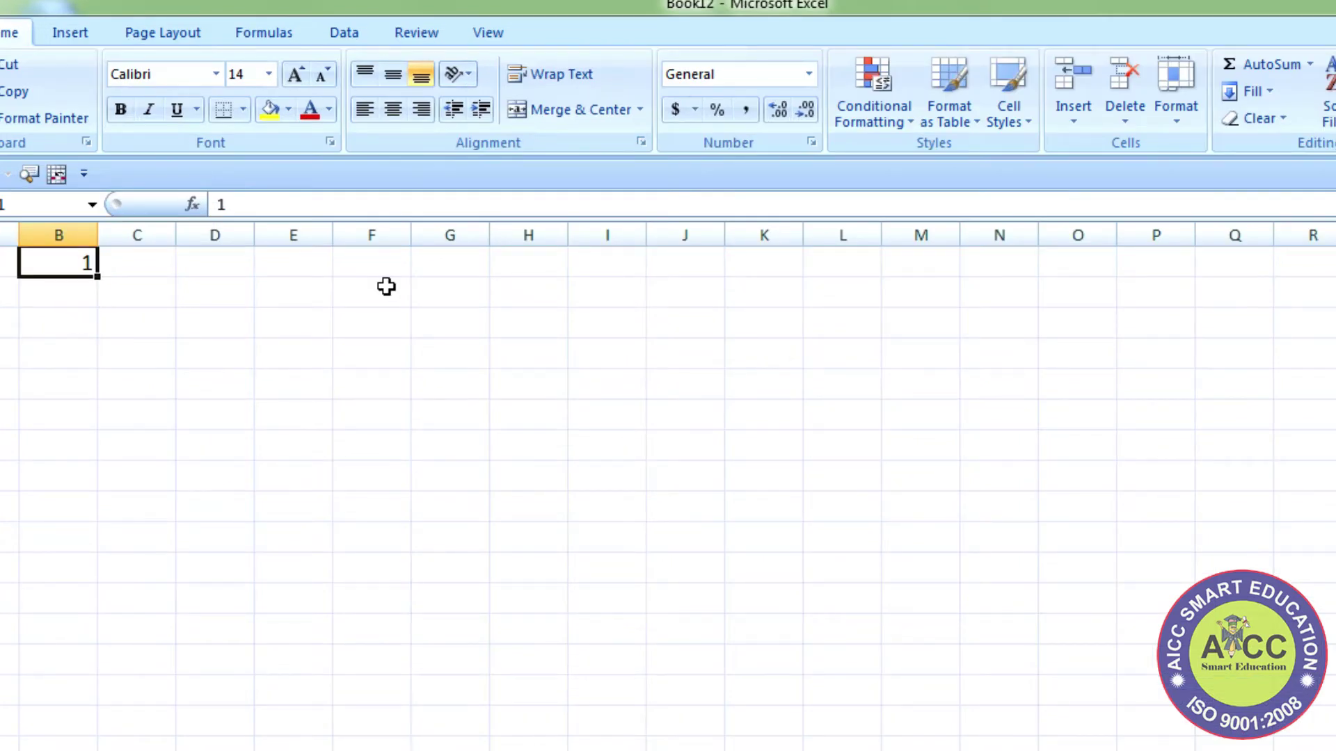
Step: Fill a series down the column from 1 to 10 with step value 1
left_click(1252, 91)
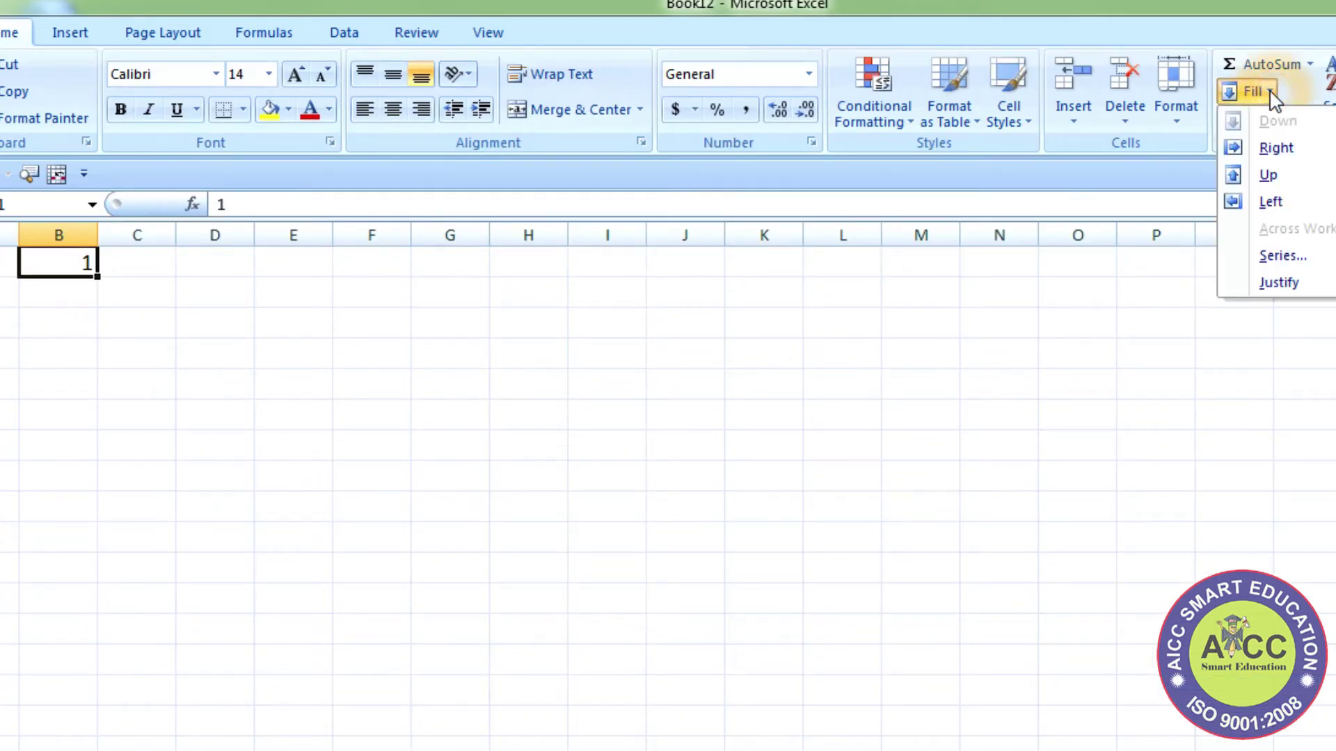
left_click(1294, 256)
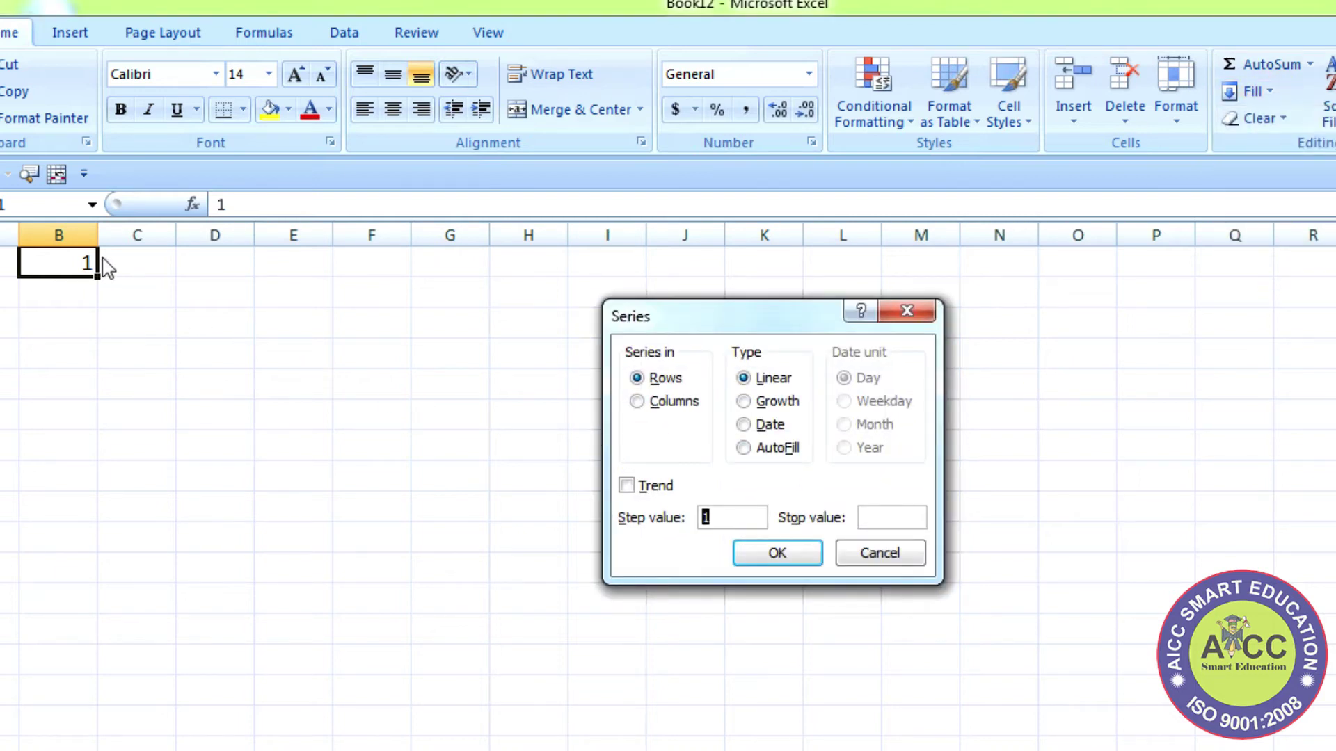
left_click(661, 407)
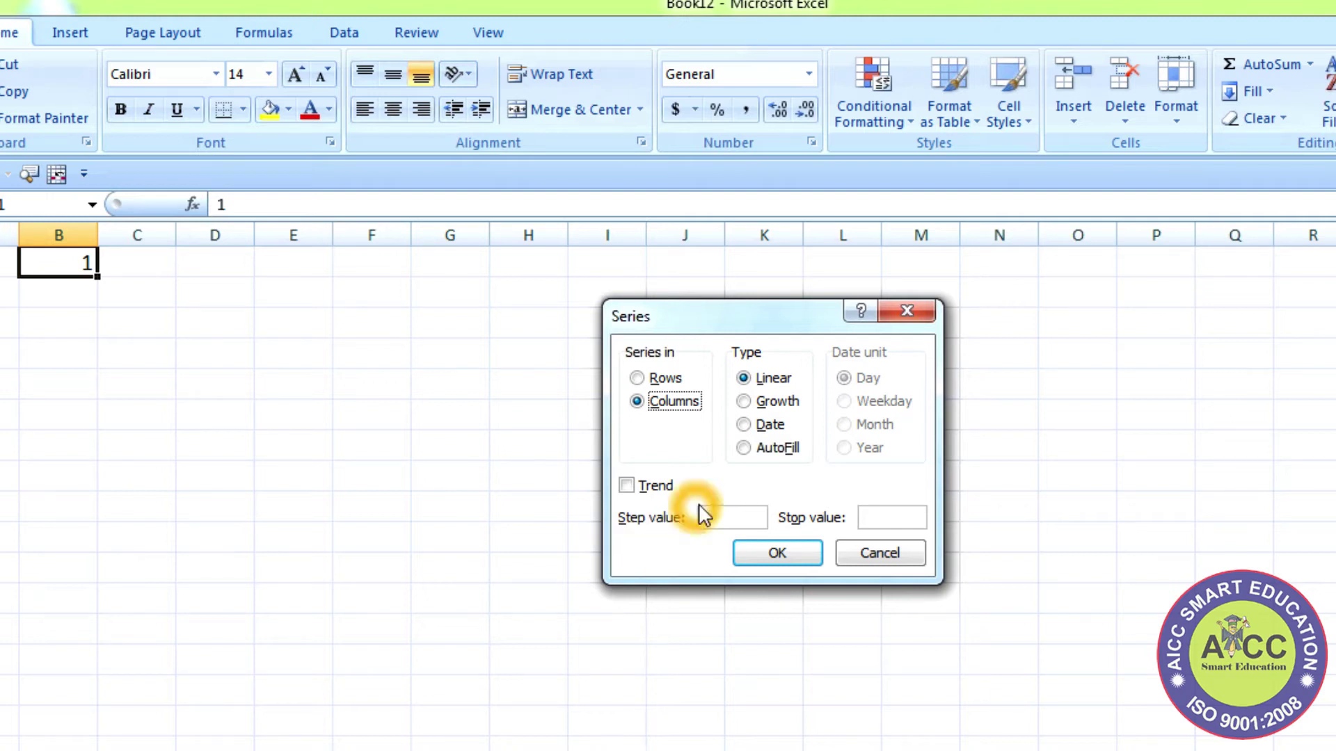
left_click(881, 523)
left_click(881, 523)
type("10")
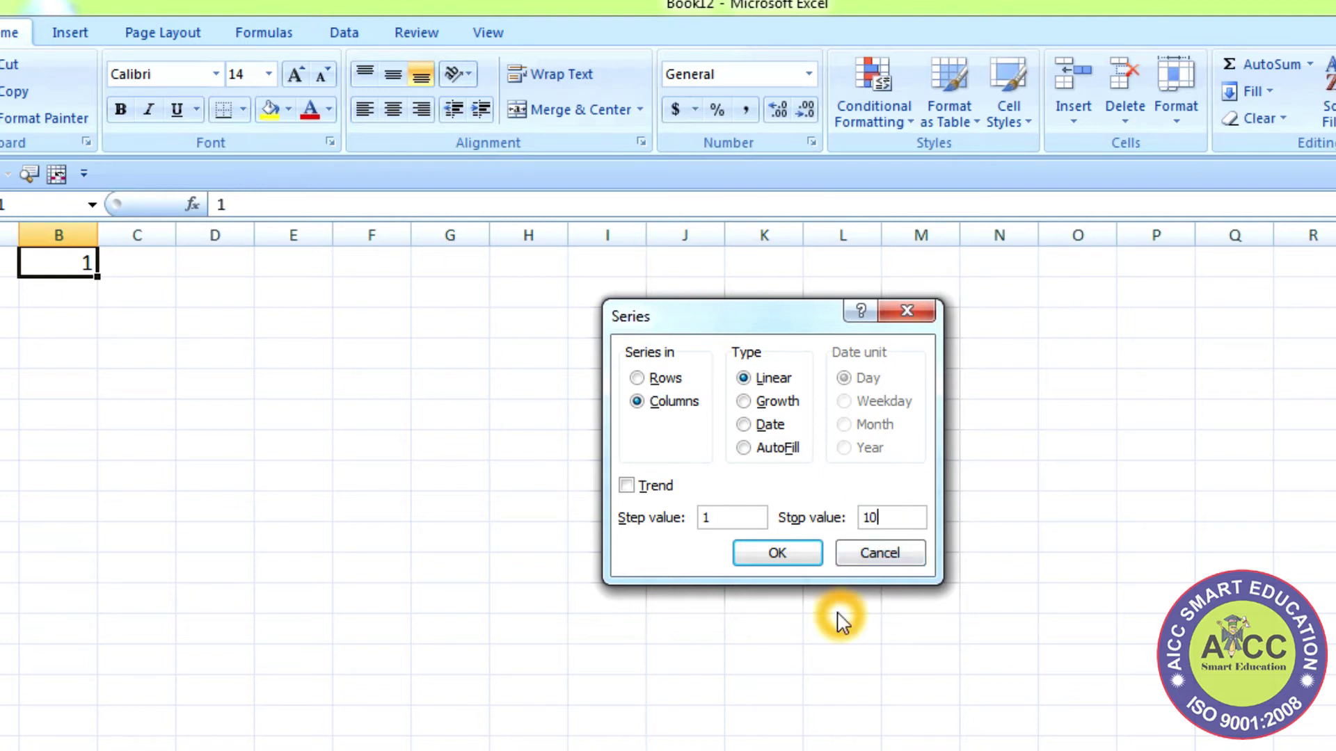
left_click(796, 557)
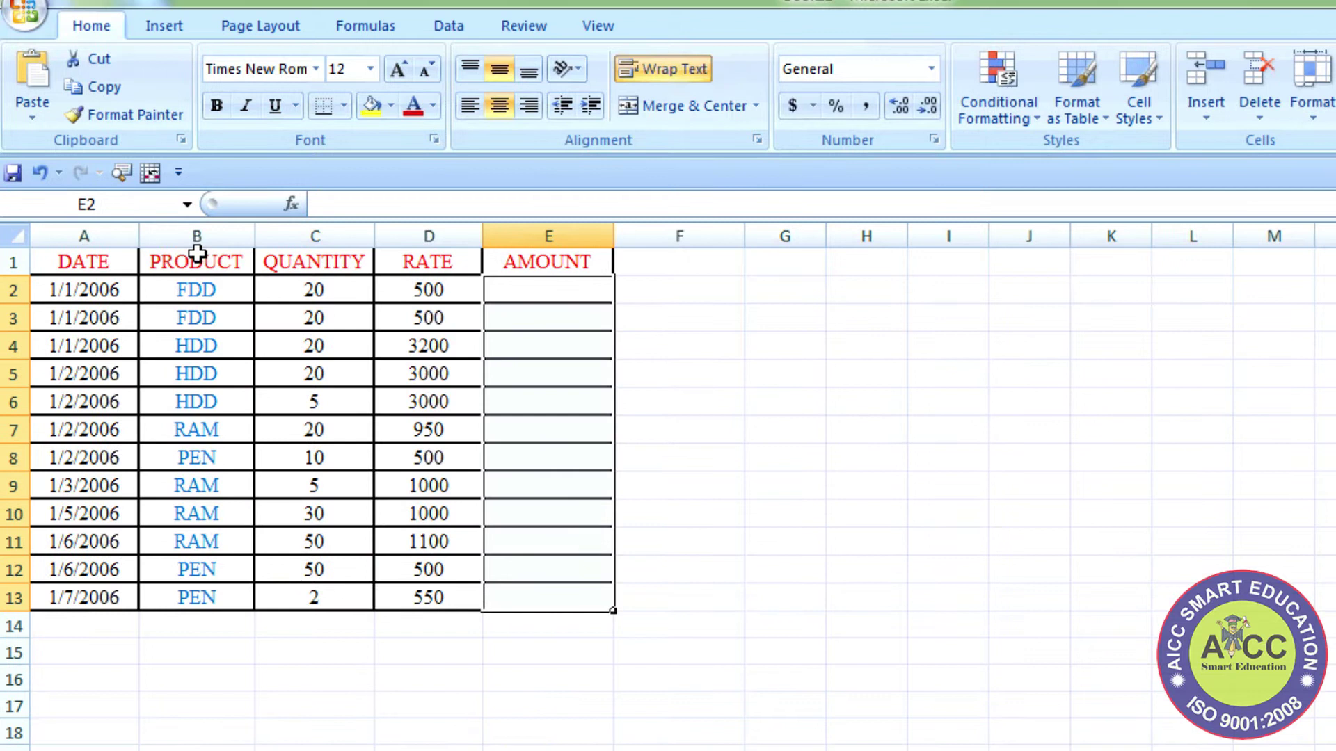
Step: Select the PRODUCT header cell B1 and show the Data tab tools
double_click(192, 245)
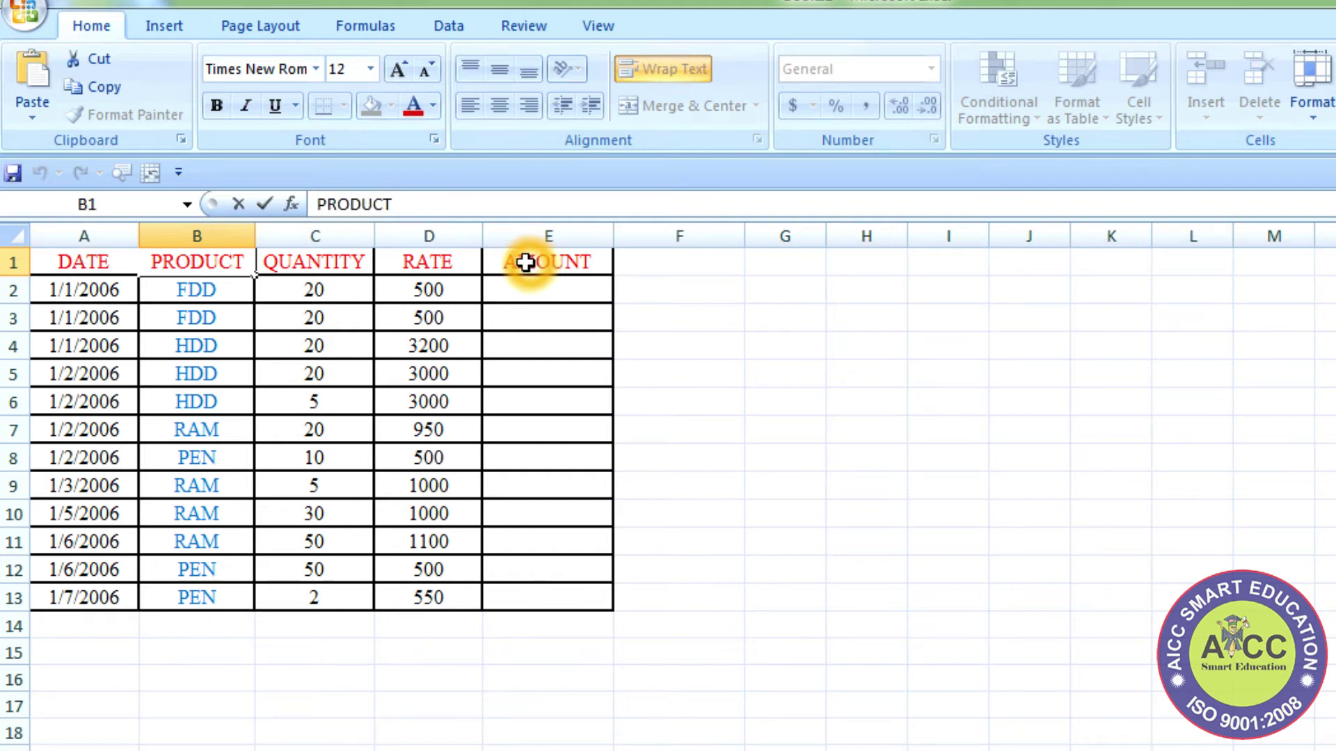
left_click(99, 262)
left_click(184, 264)
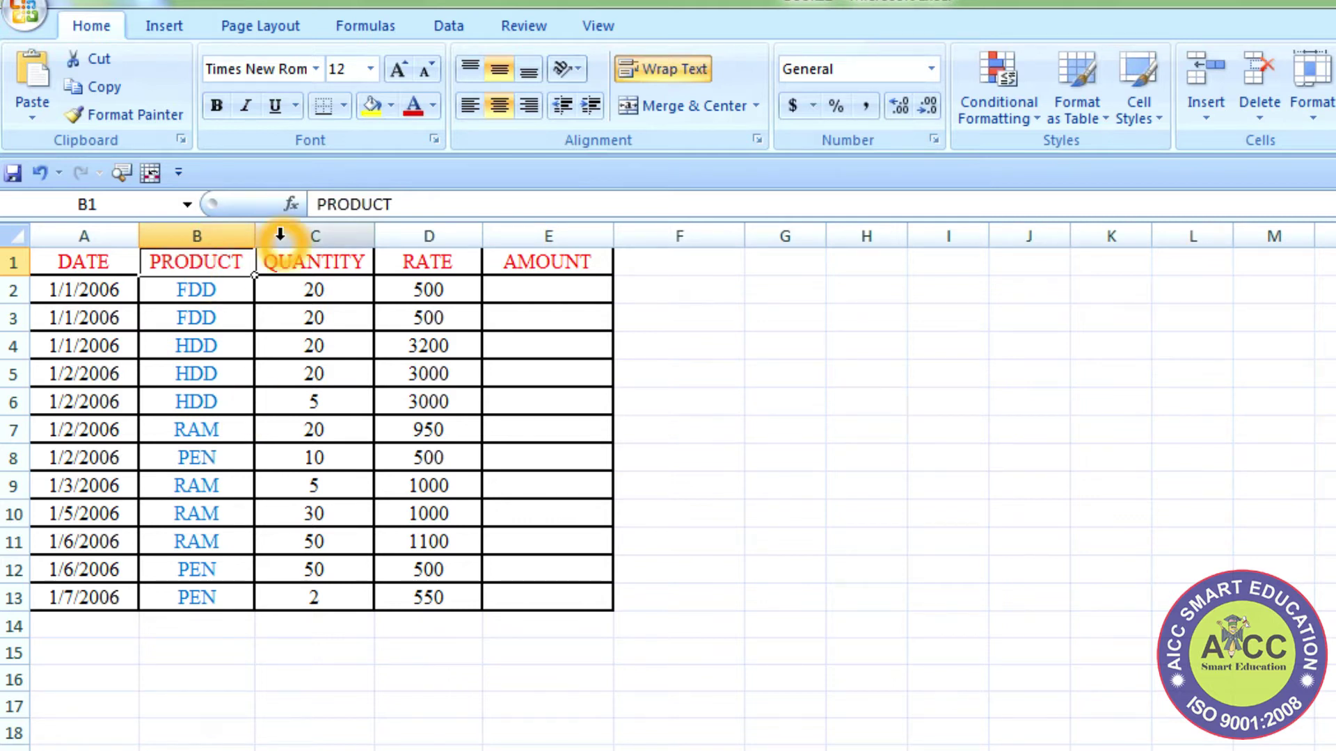
left_click(465, 28)
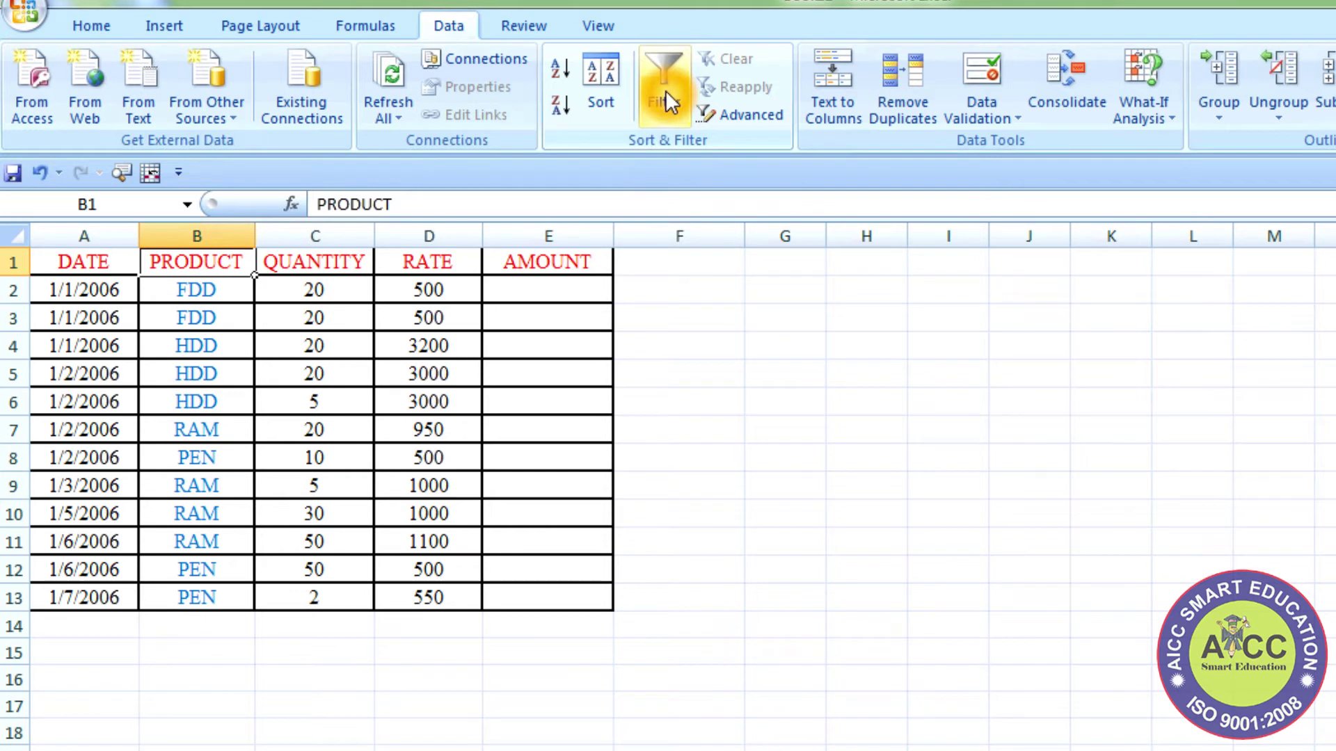
Step: Add AutoFilter dropdowns to the table headers and widen column B to fit PRODUCT
left_click(666, 90)
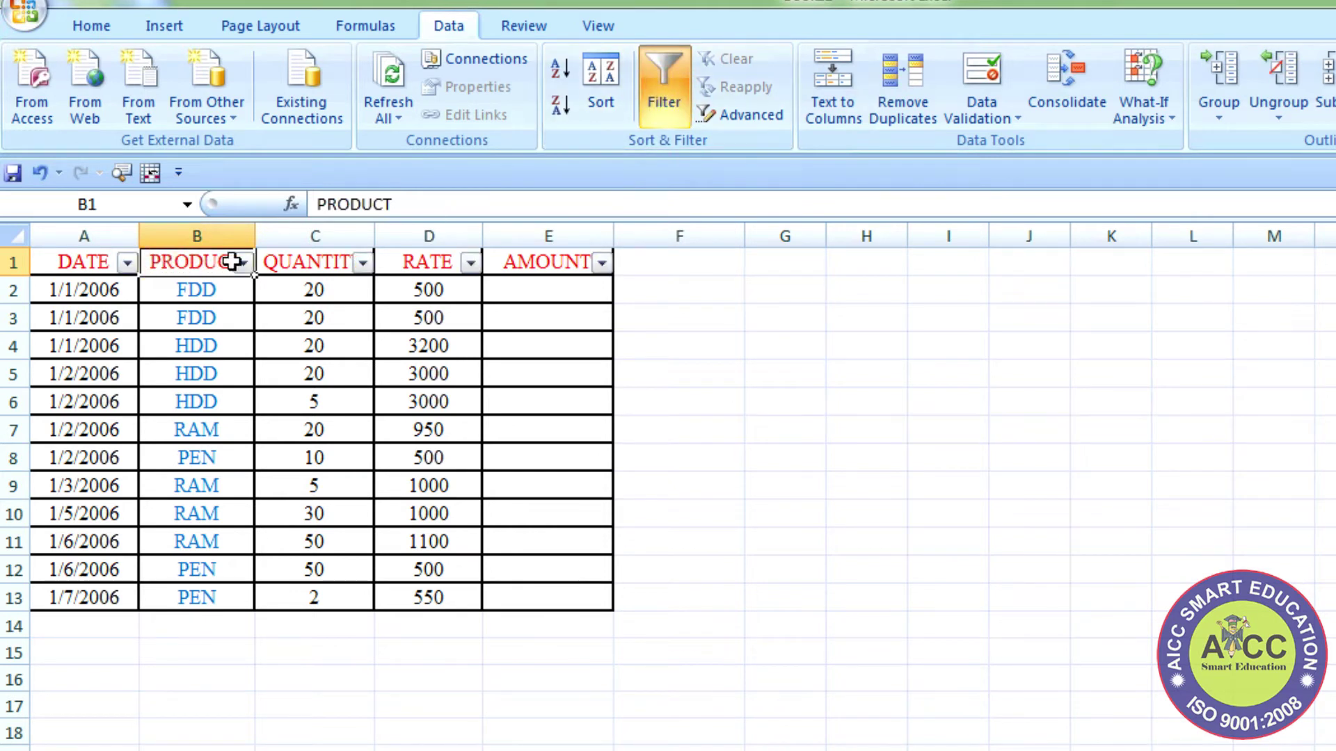
left_click(270, 289)
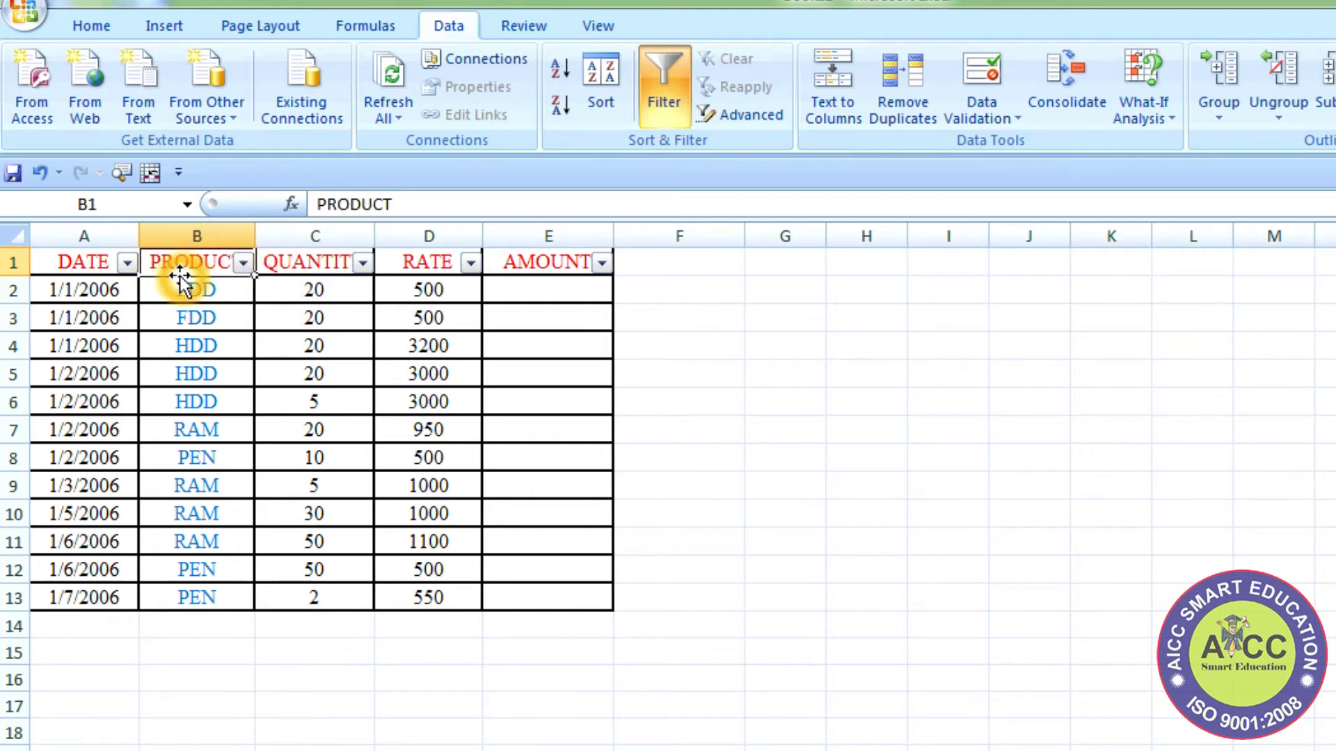
left_click_drag(255, 236, 278, 237)
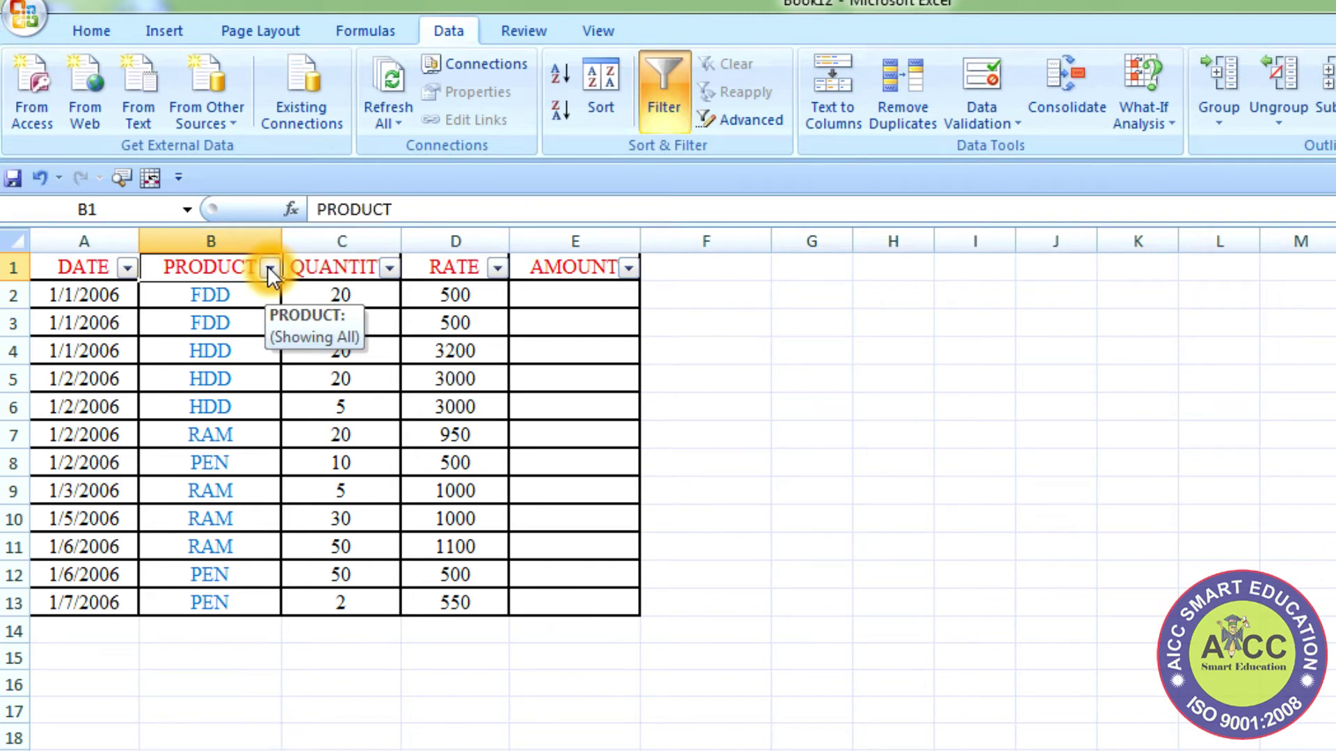
left_click(269, 267)
left_click(269, 267)
left_click(269, 267)
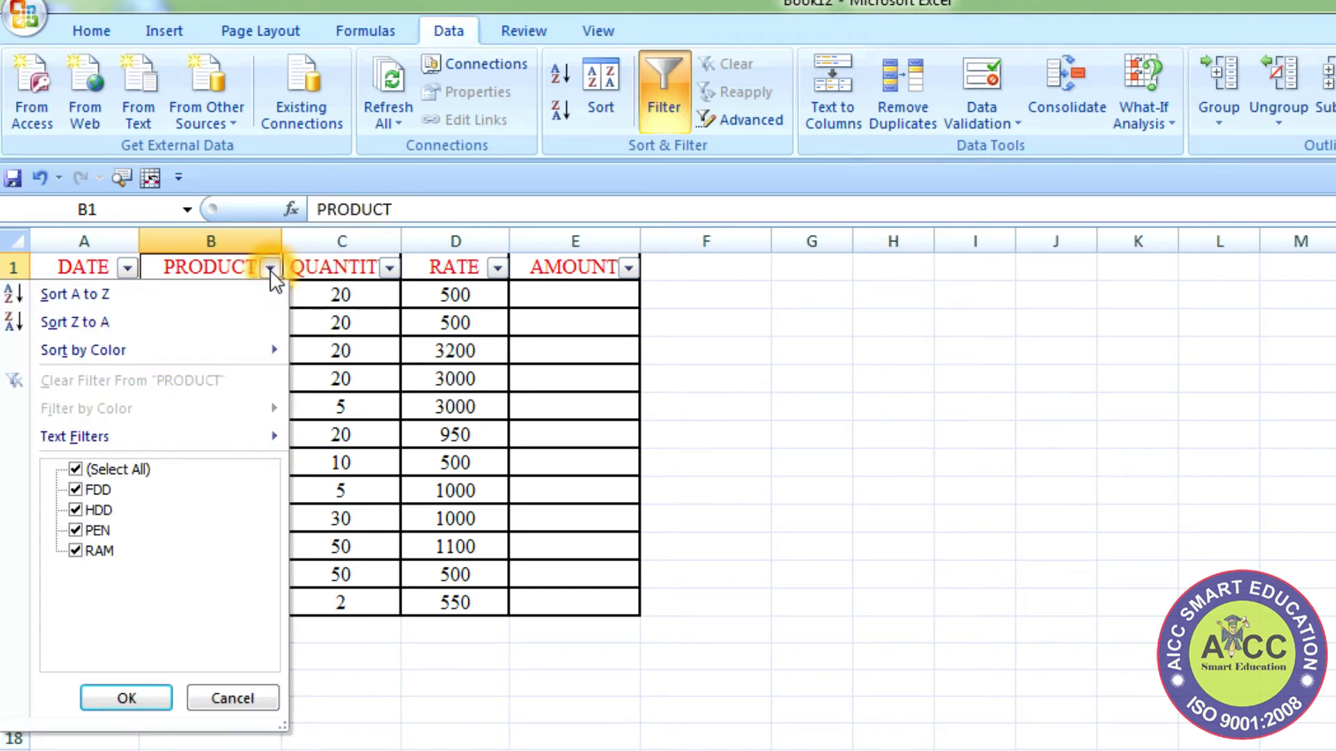
left_click(76, 469)
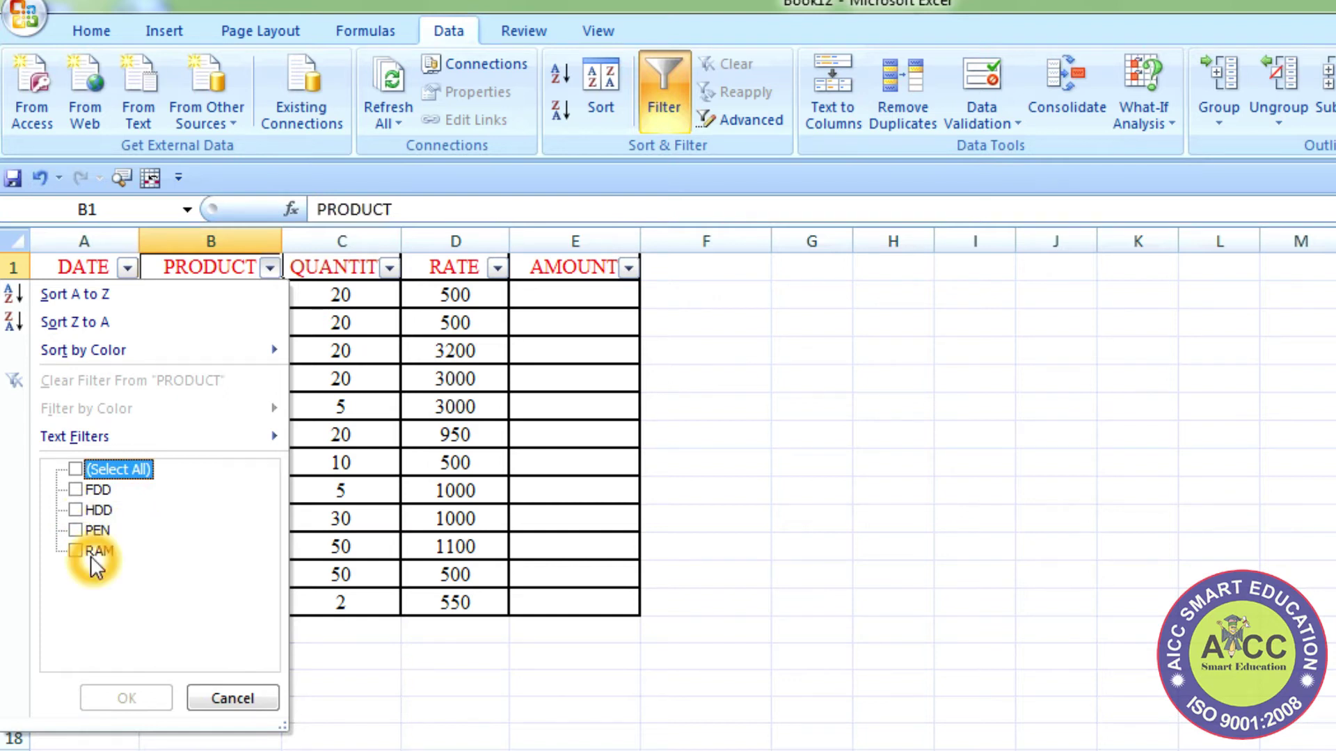
left_click(75, 510)
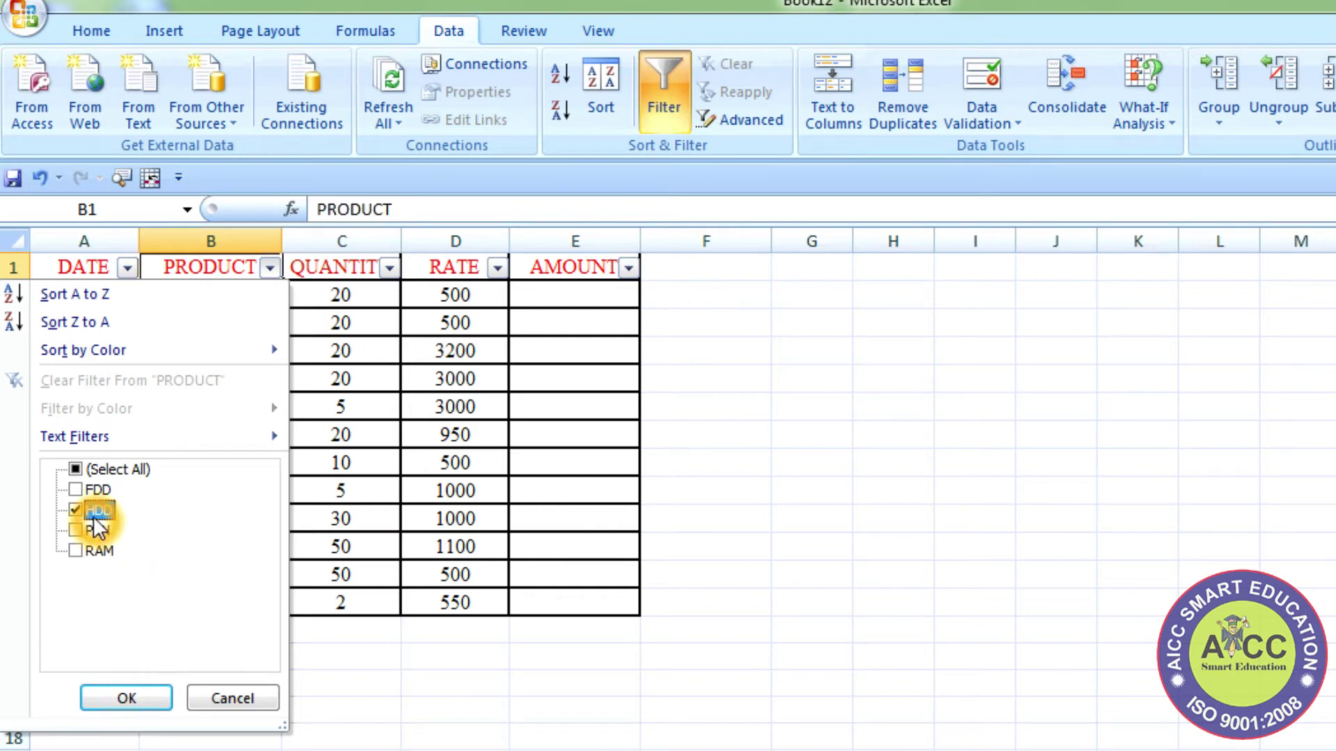
left_click(157, 698)
left_click(159, 700)
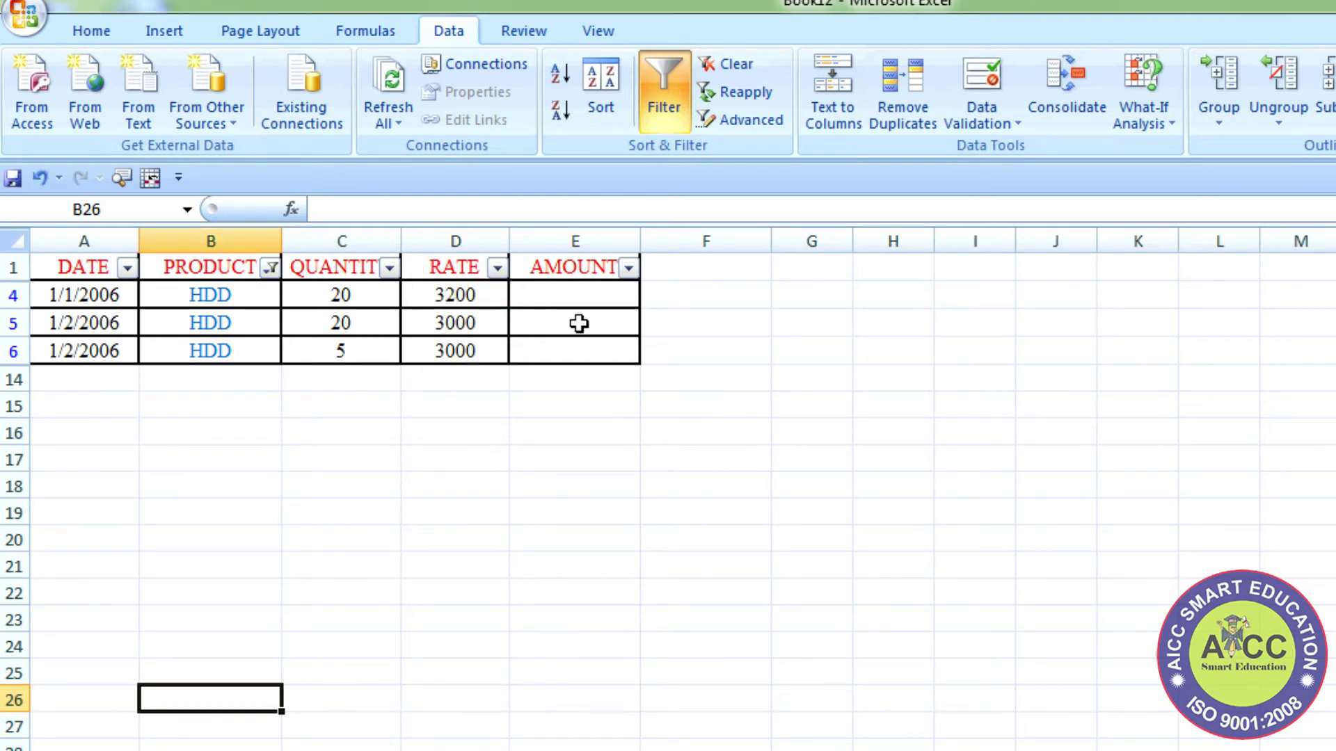
left_click(272, 268)
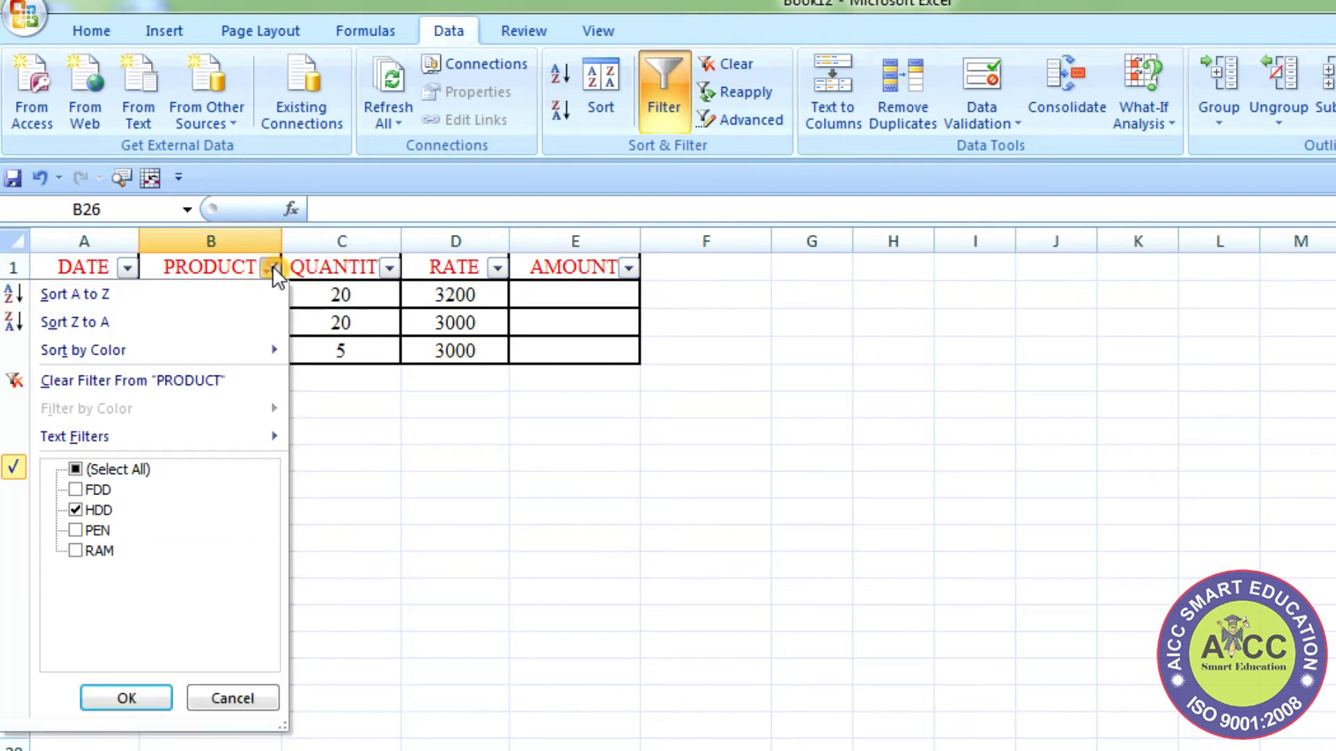
left_click(98, 469)
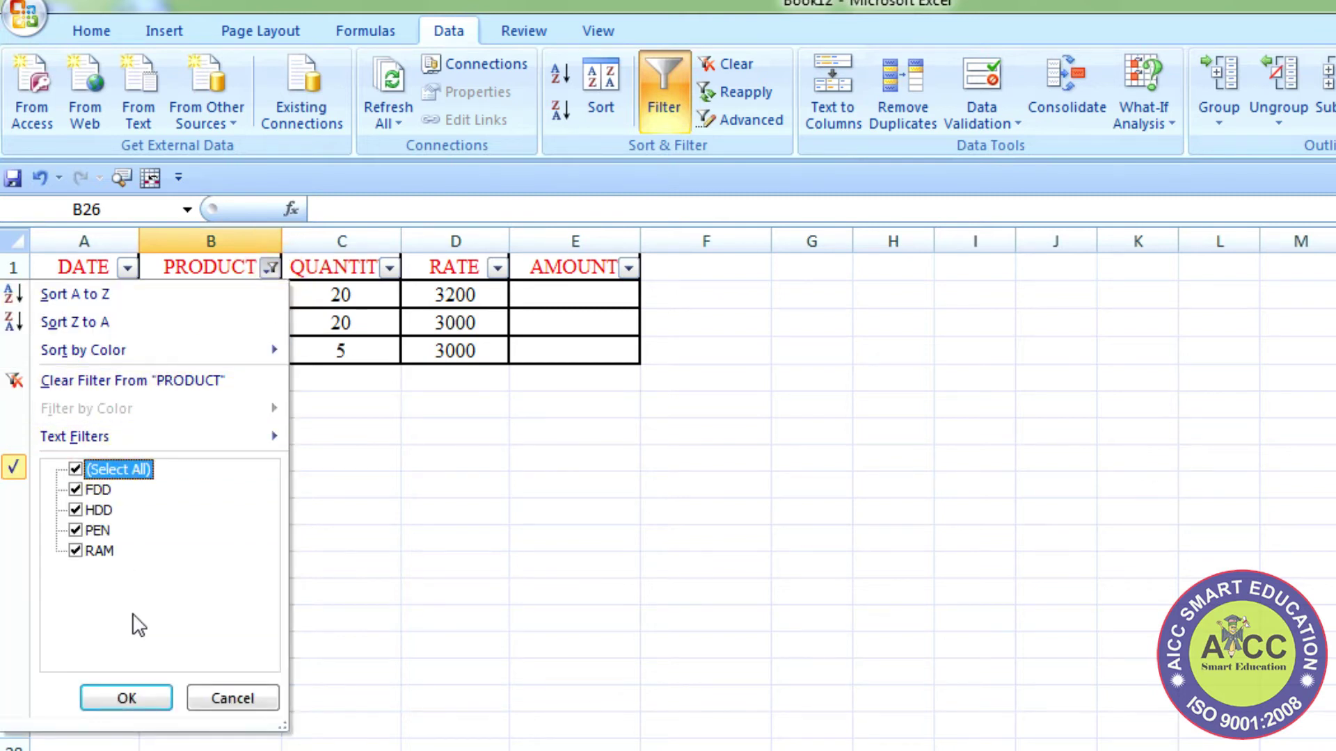
left_click(159, 695)
left_click(556, 285)
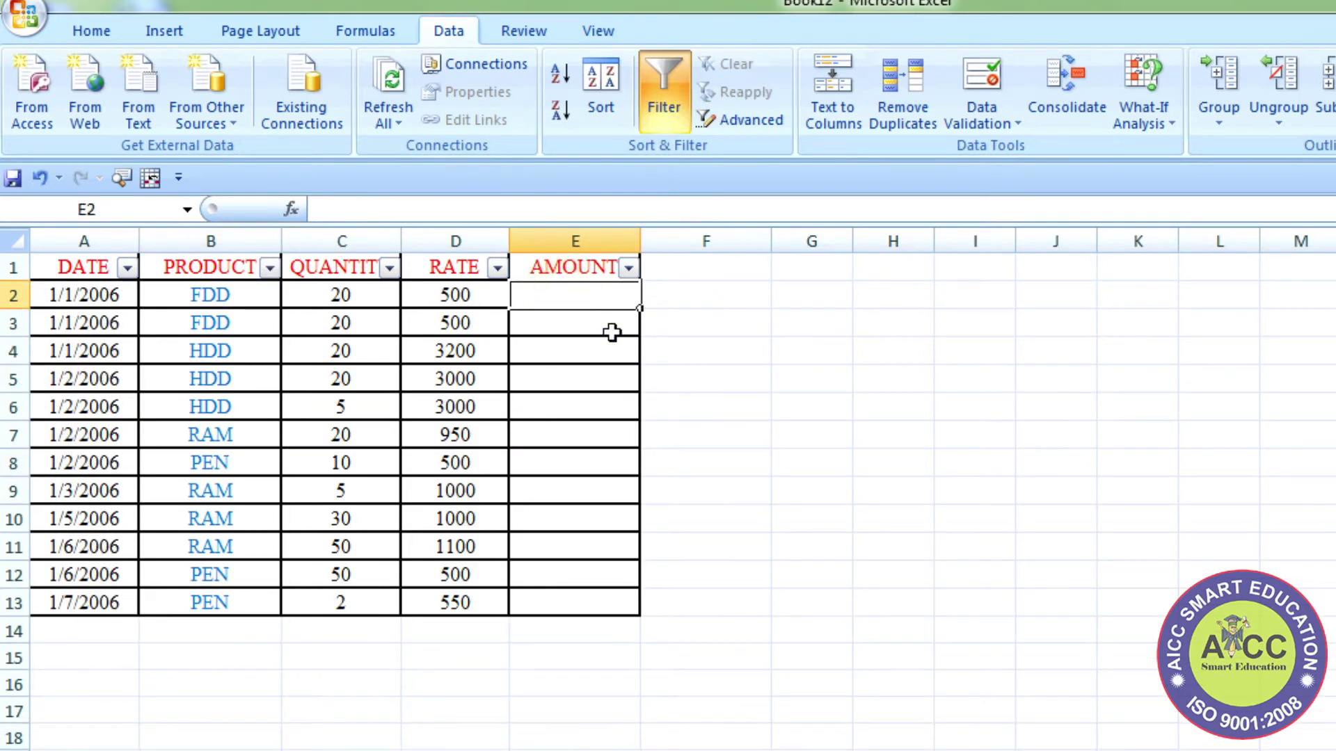
Step: Enter the formula =C2*D2 in E2, giving the first AMOUNT of 10000
type("=")
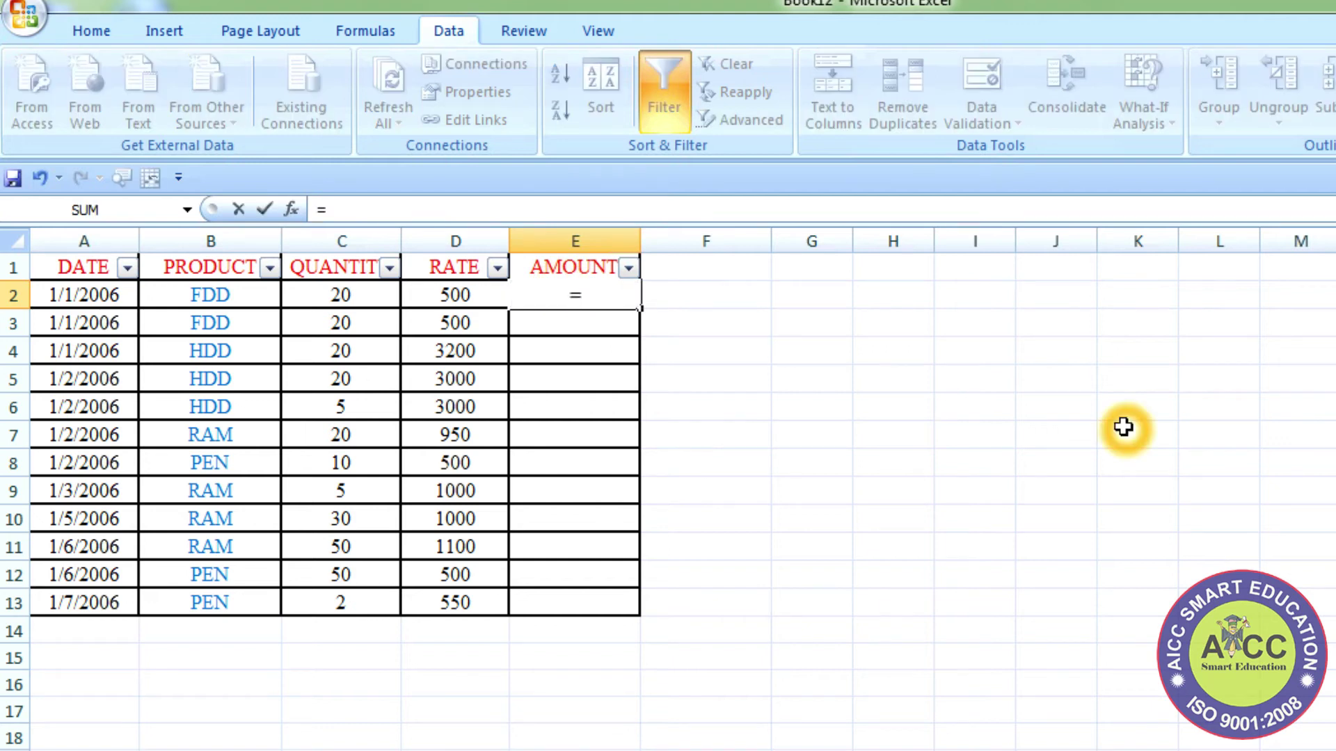
type("su")
key("BackSpace")
key("BackSpace")
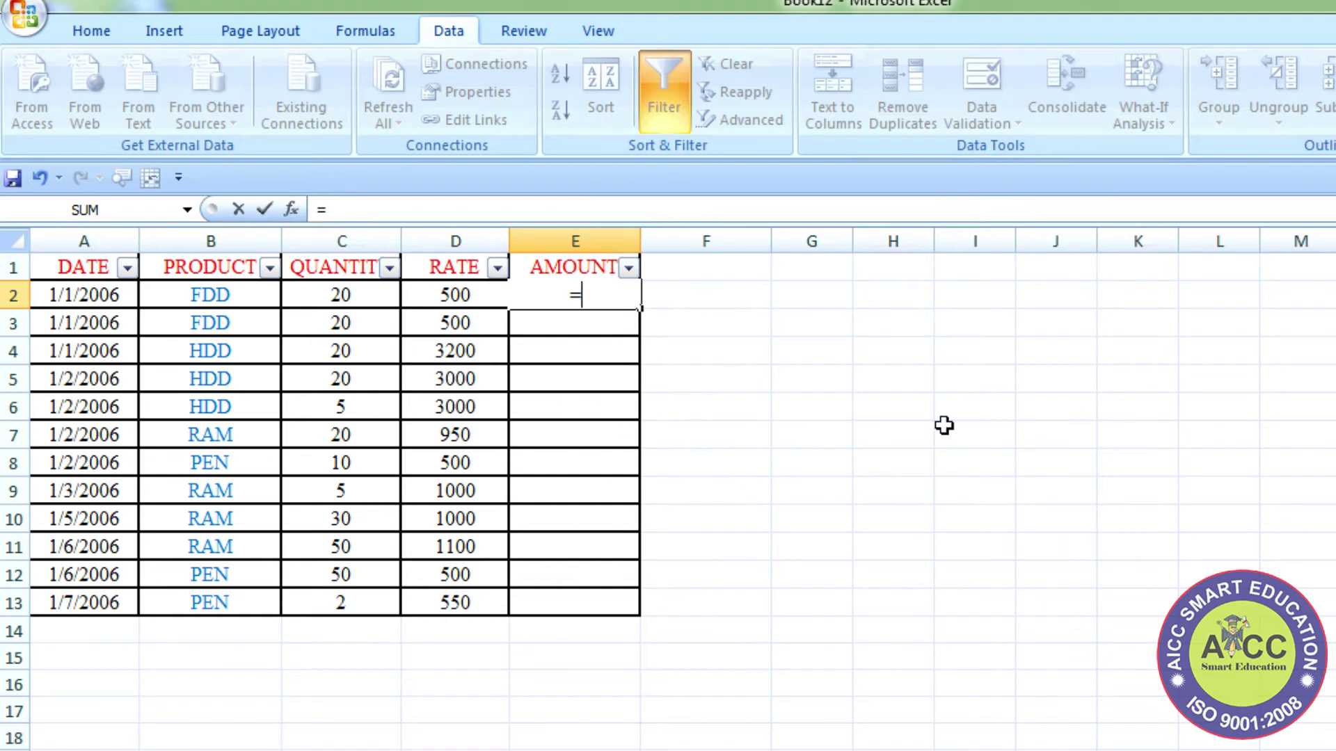
left_click(323, 290)
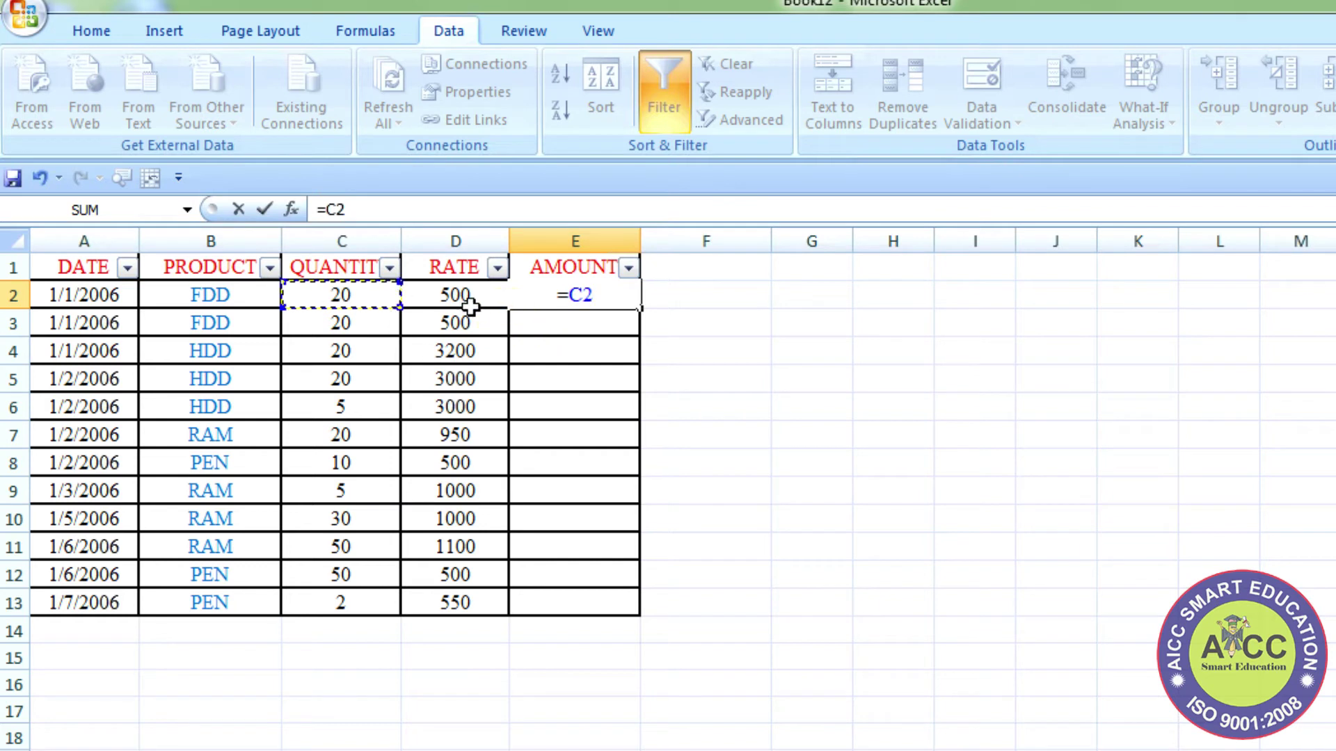
left_click(341, 299)
type("*")
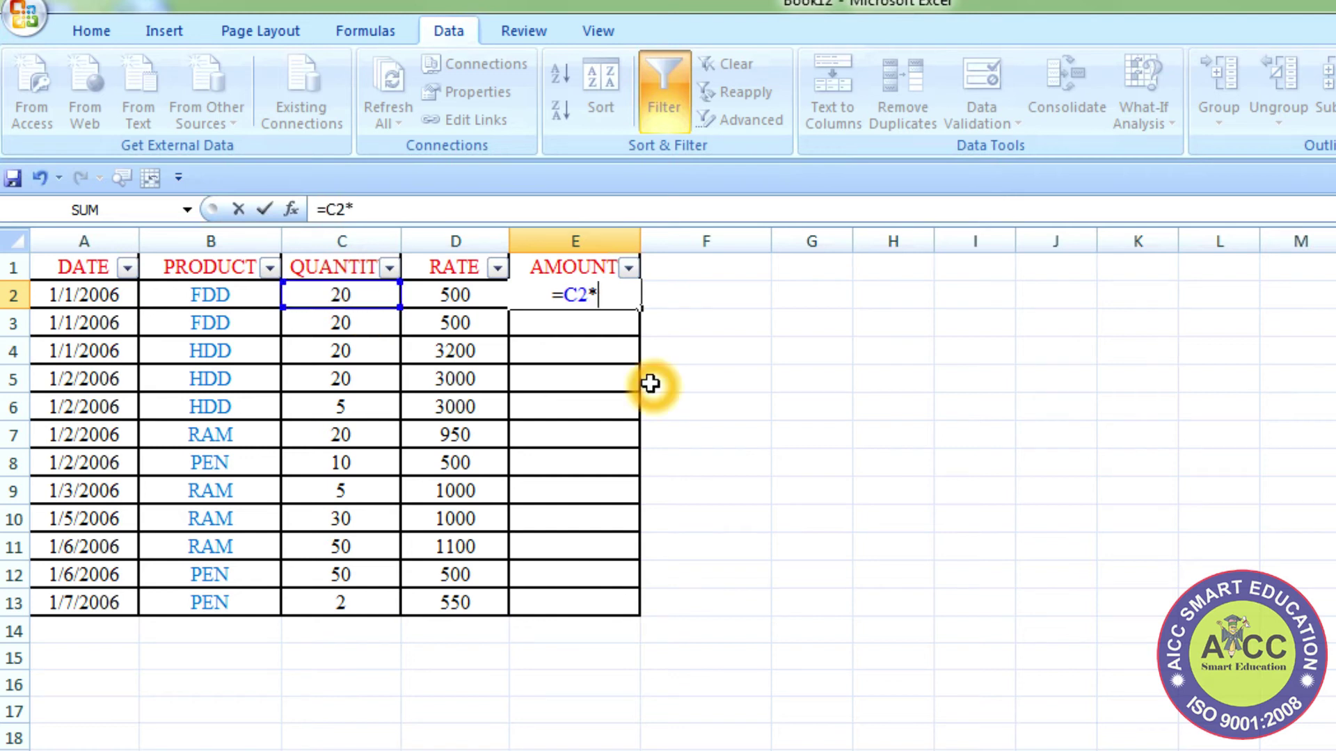
left_click(469, 297)
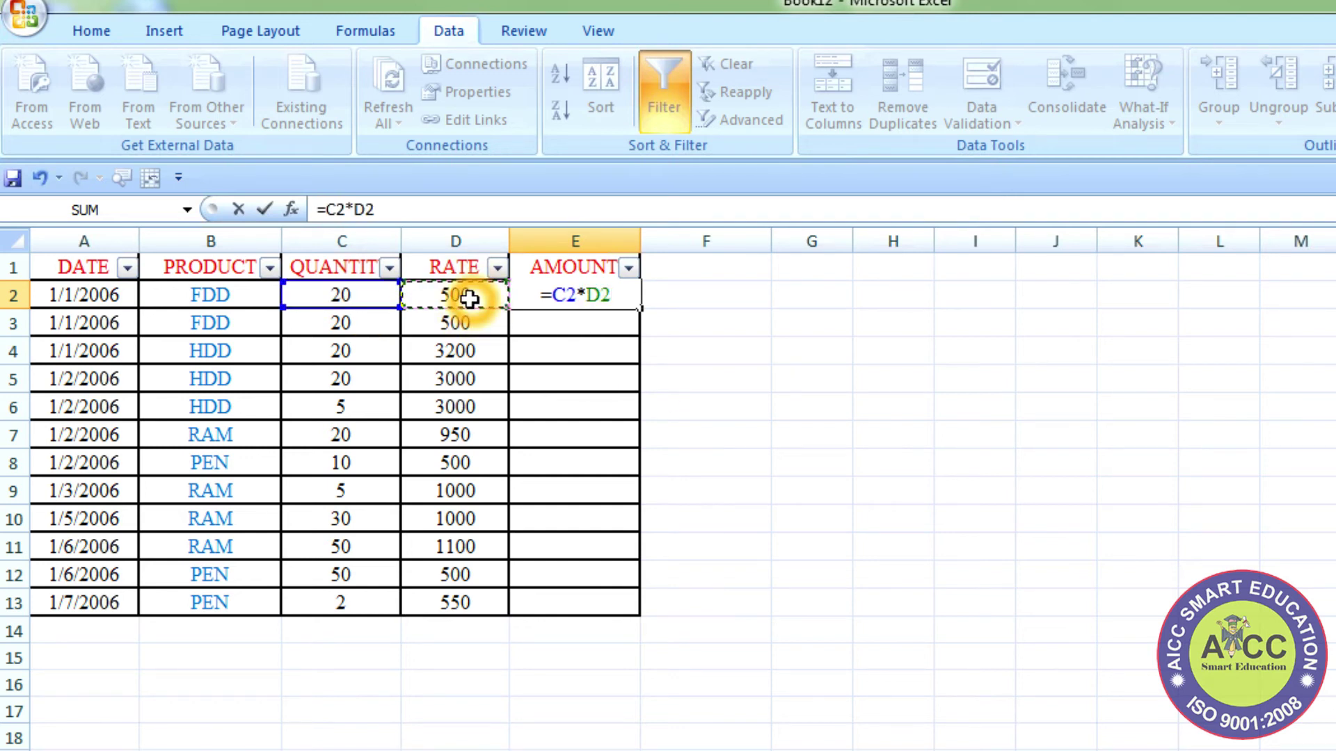
key("Return")
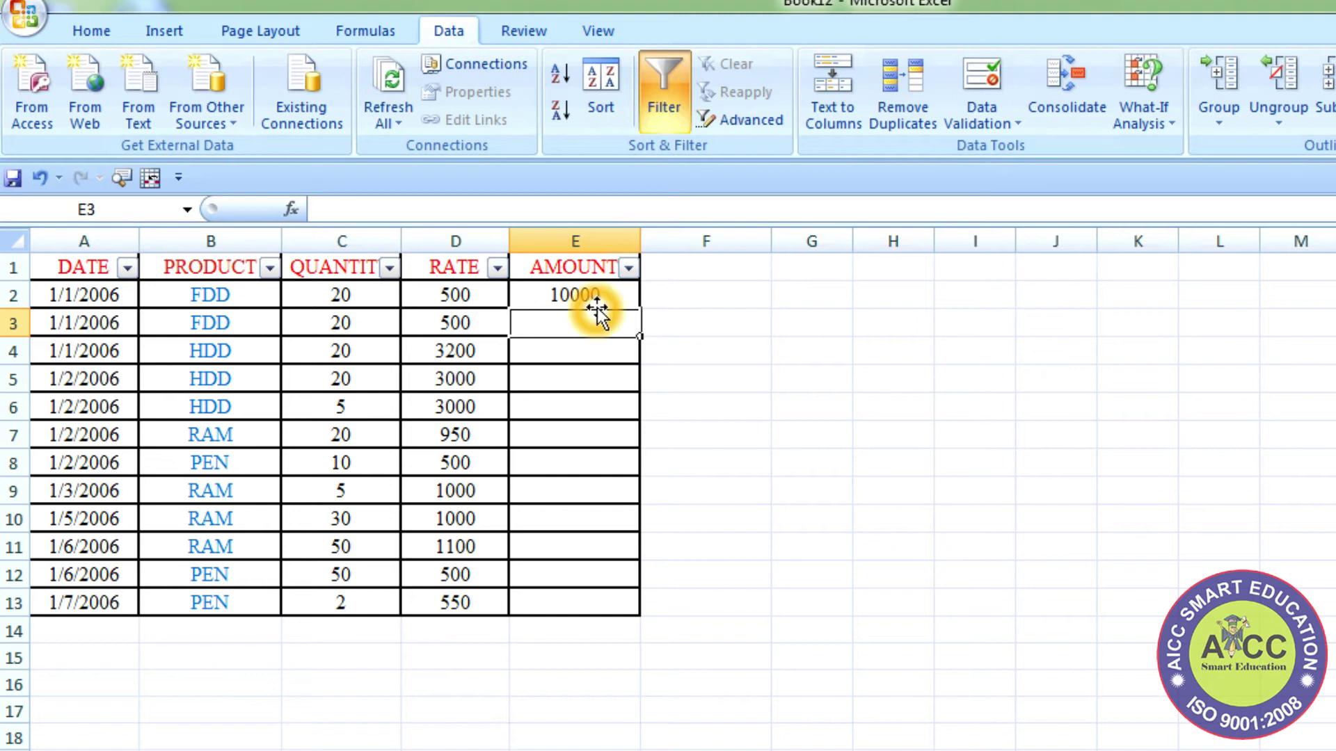
Step: Copy the AMOUNT formula down to E13 so all twelve rows are calculated
left_click(594, 296)
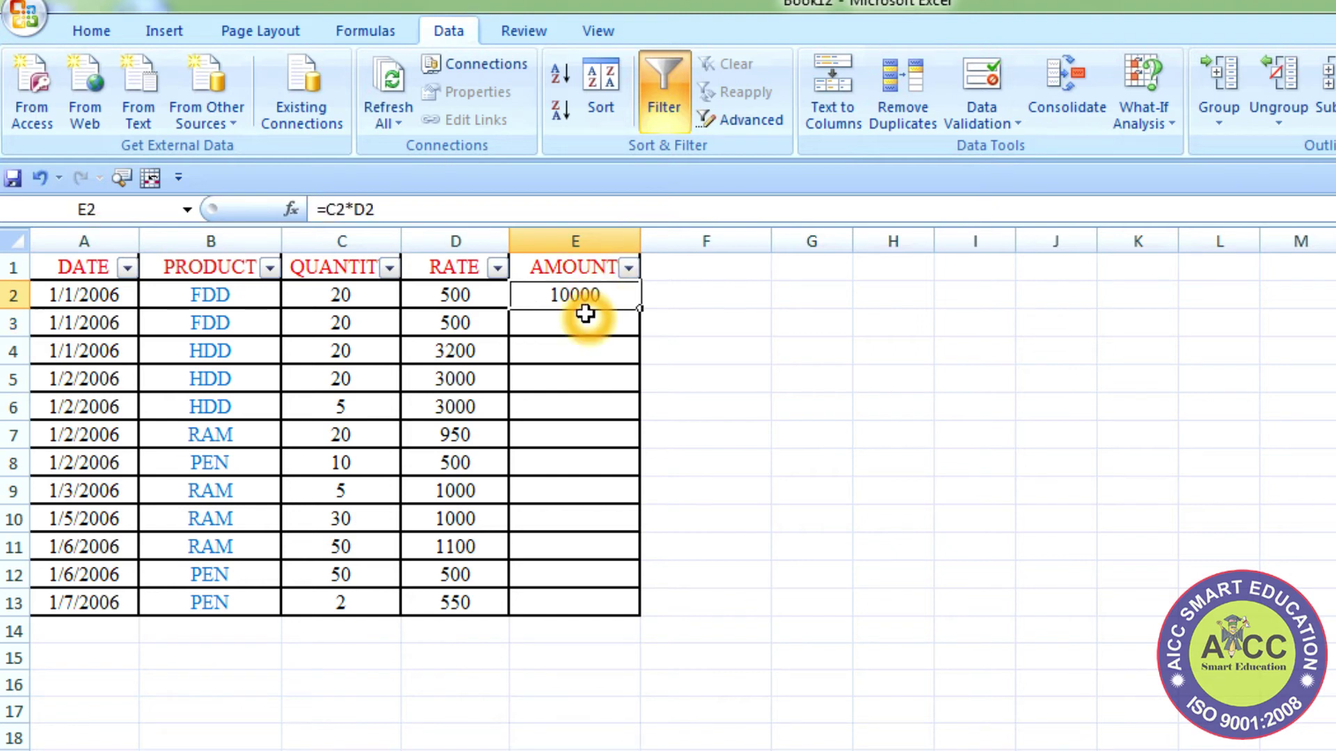
mouse_move(639, 309)
left_mouse_down()
mouse_move(676, 592)
mouse_move(645, 623)
left_mouse_up()
left_click(530, 489)
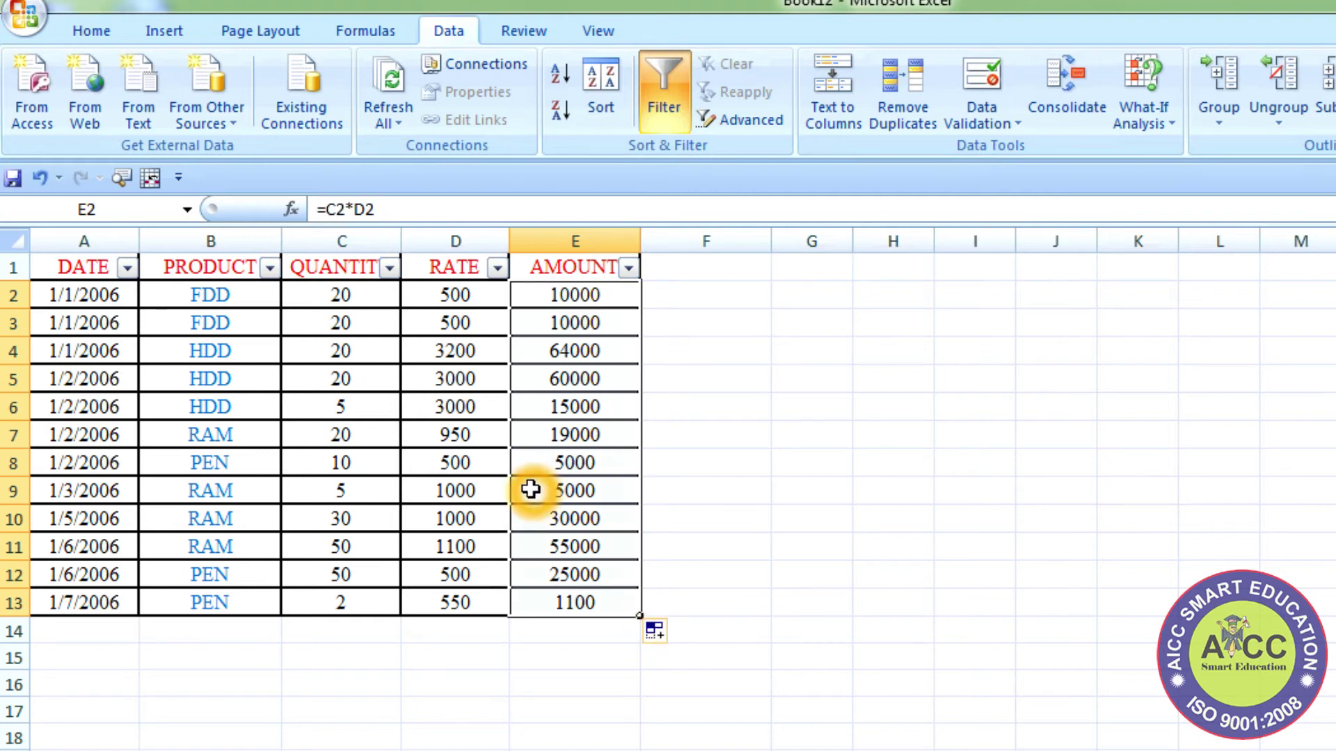
left_click(270, 269)
Step: Filter the PRODUCT column to show only the PEN rows
left_click(72, 471)
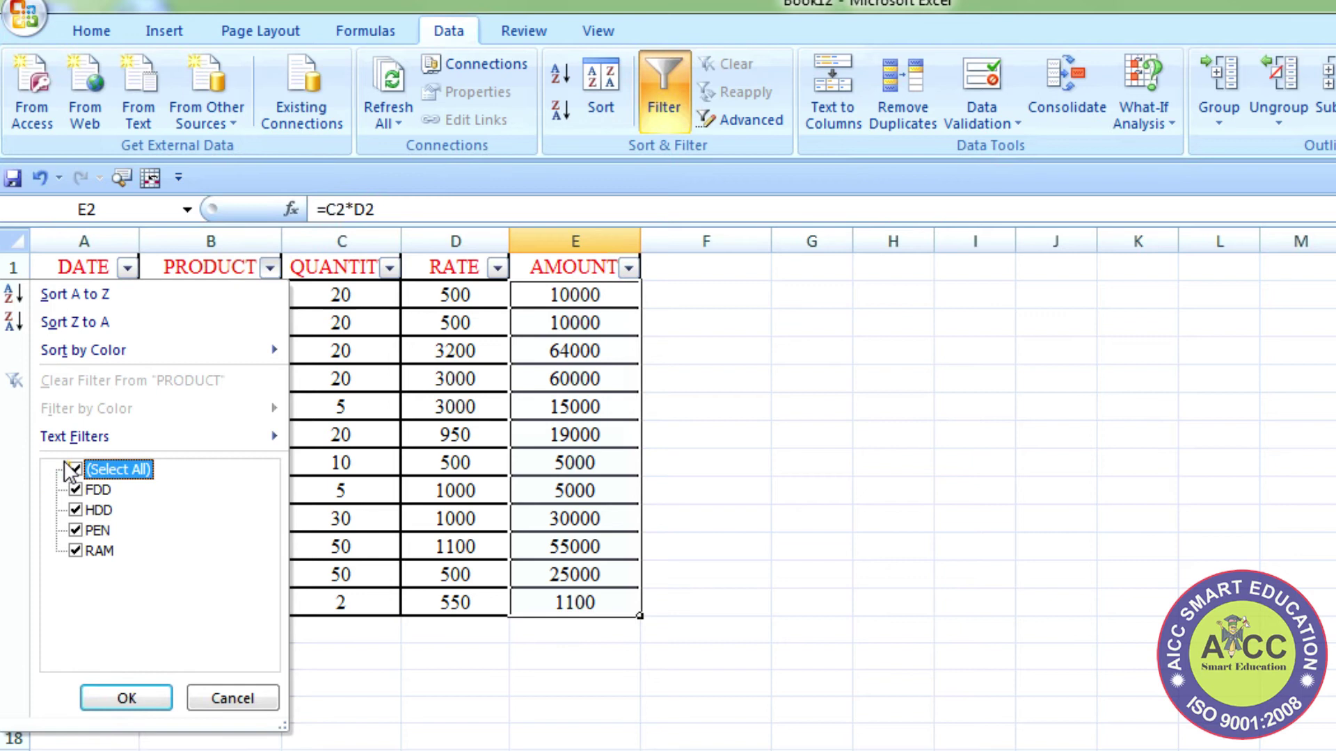
left_click(76, 471)
left_click(76, 531)
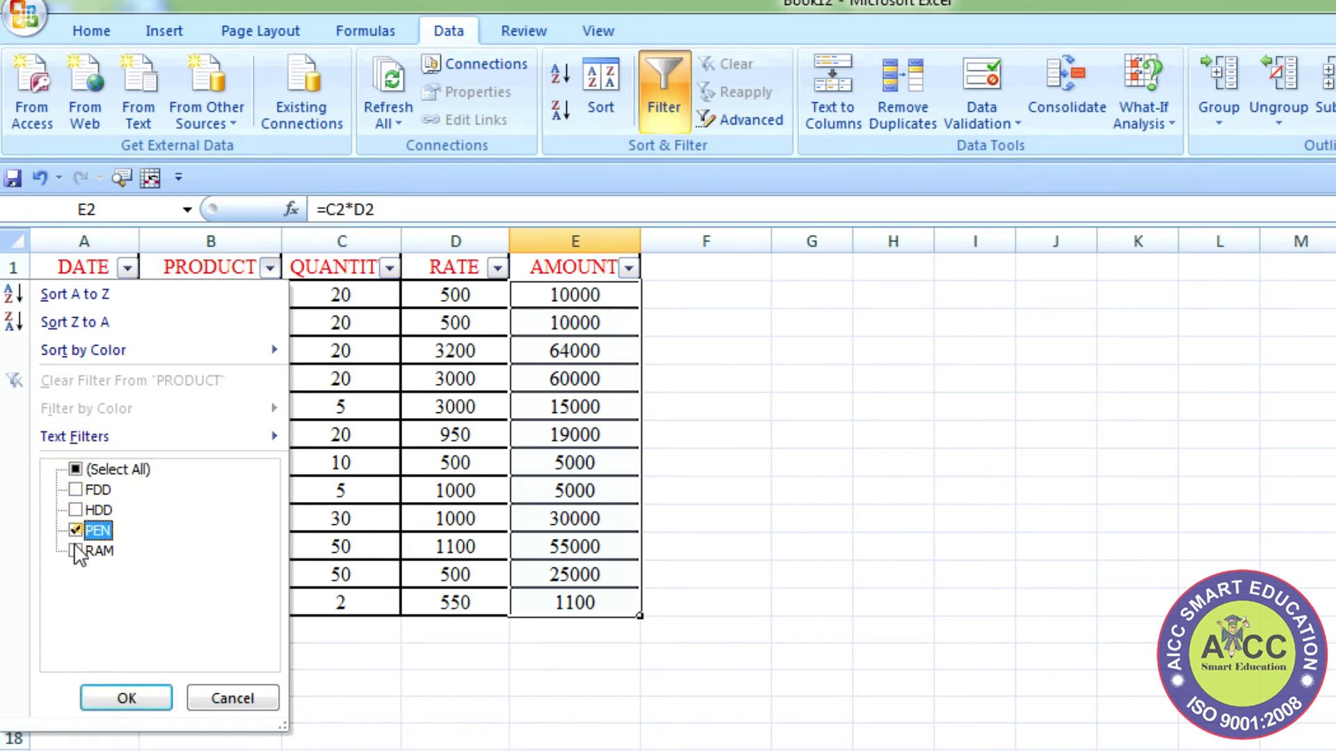
left_click(117, 693)
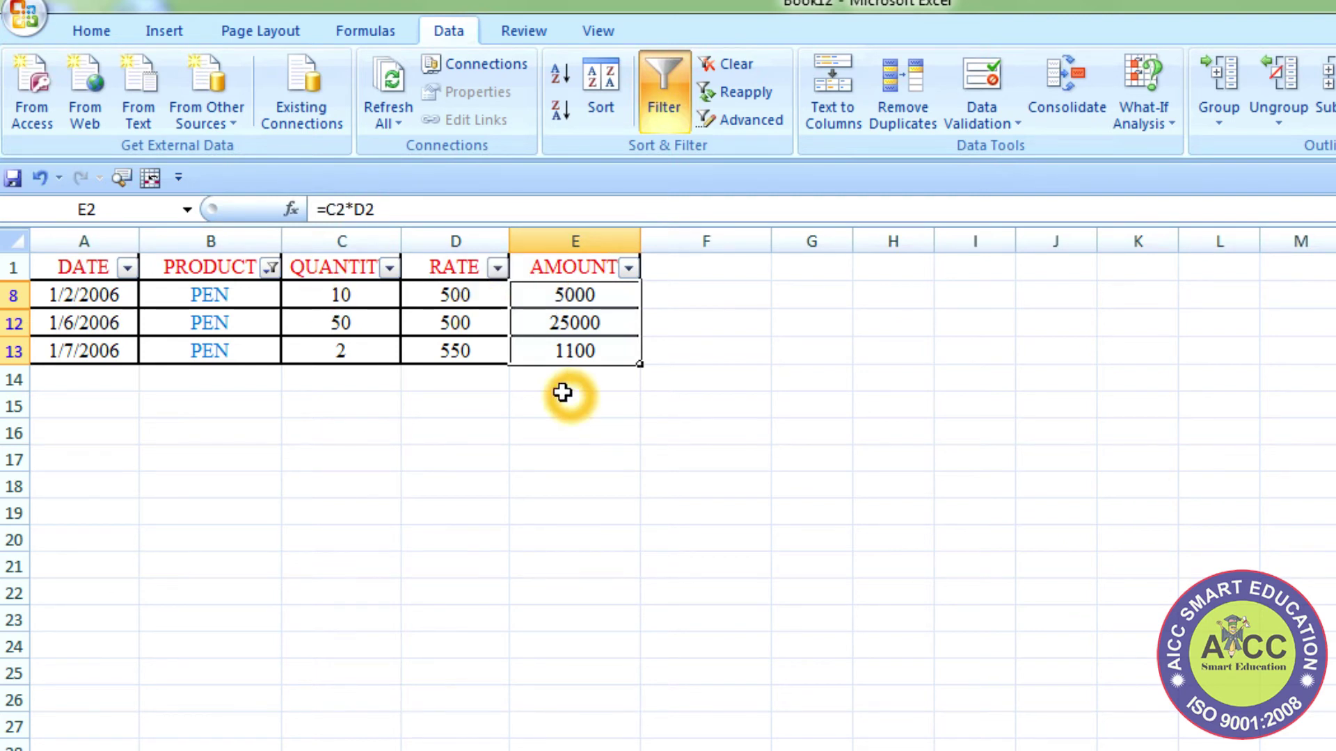
Step: Add FDD to the PEN filter, then restore all products with (Select All)
left_click(270, 268)
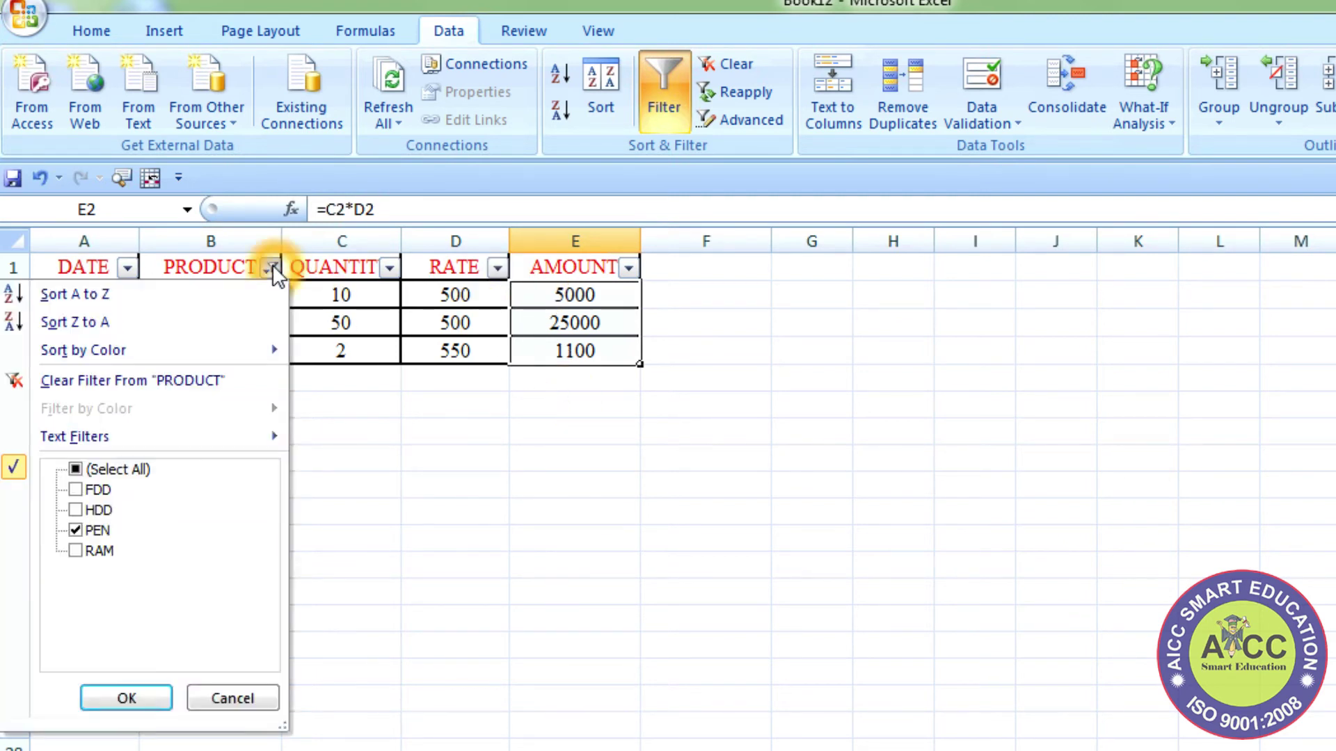
left_click(74, 491)
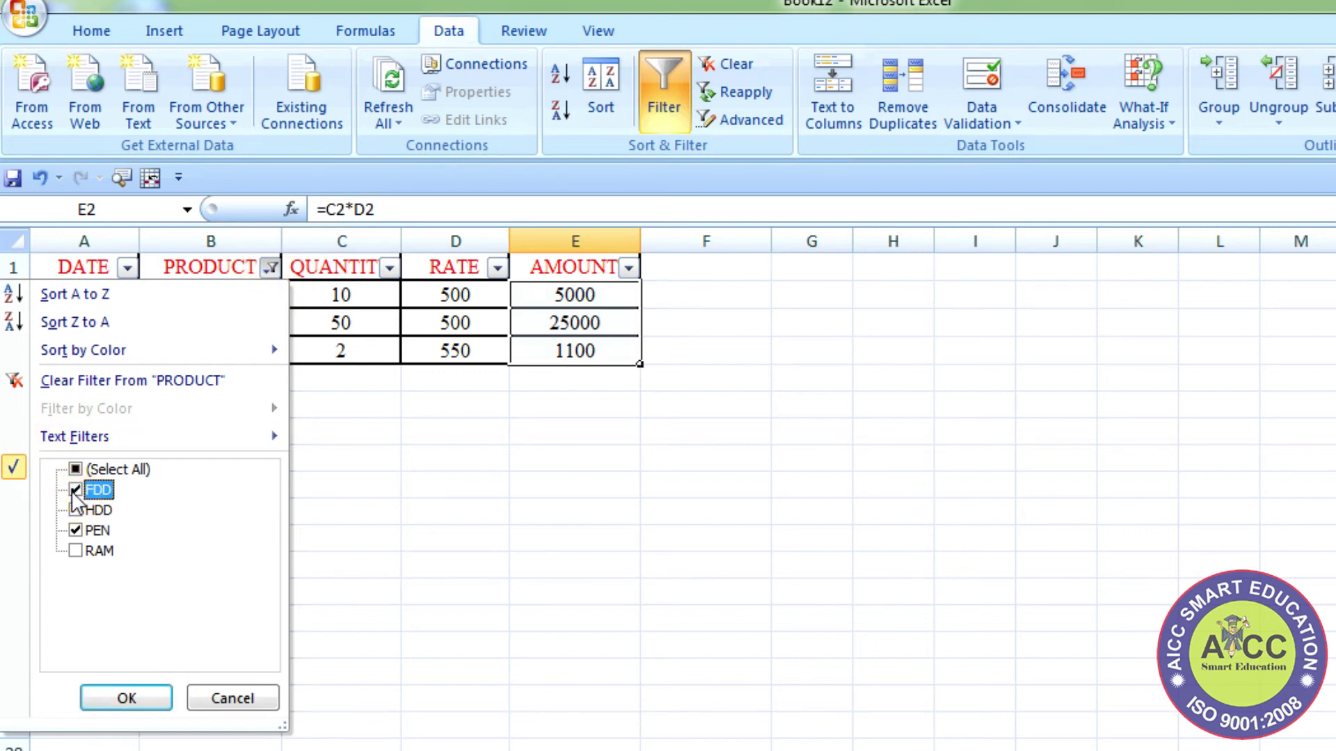
left_click(111, 698)
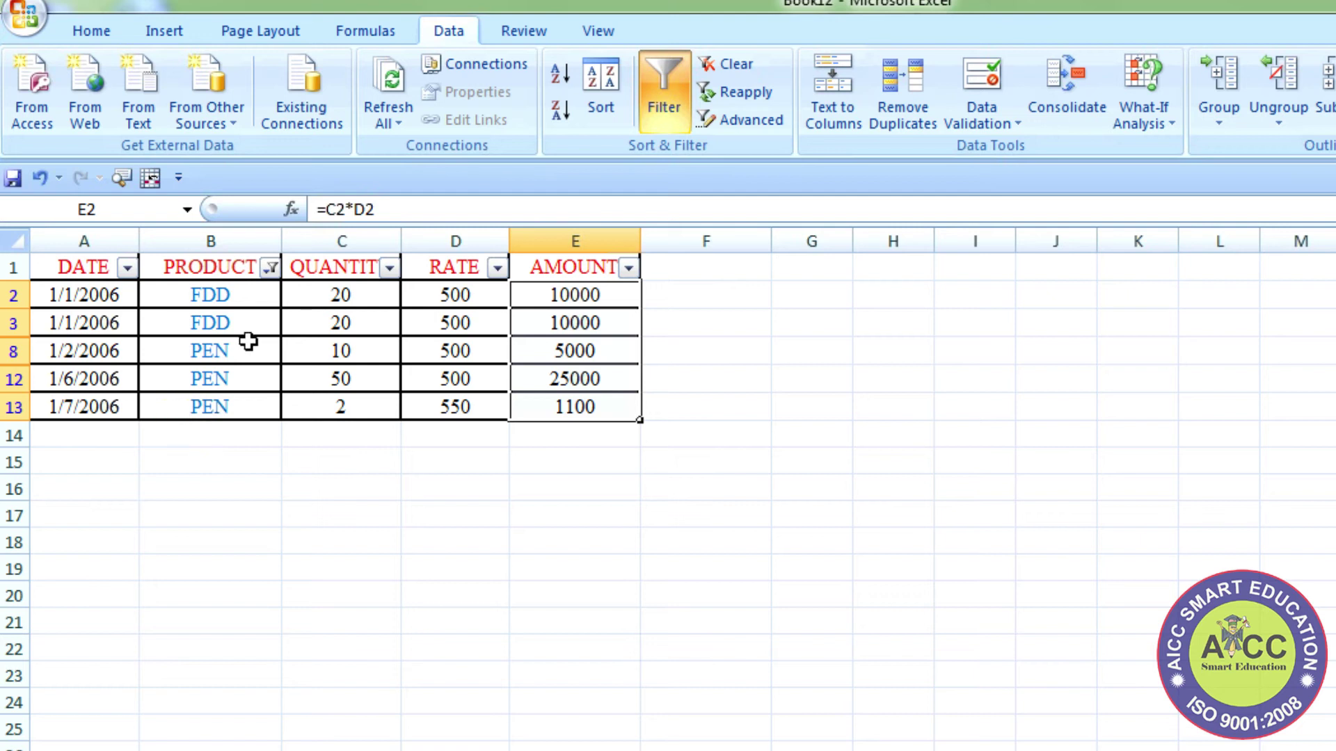
left_click(269, 266)
left_click(76, 469)
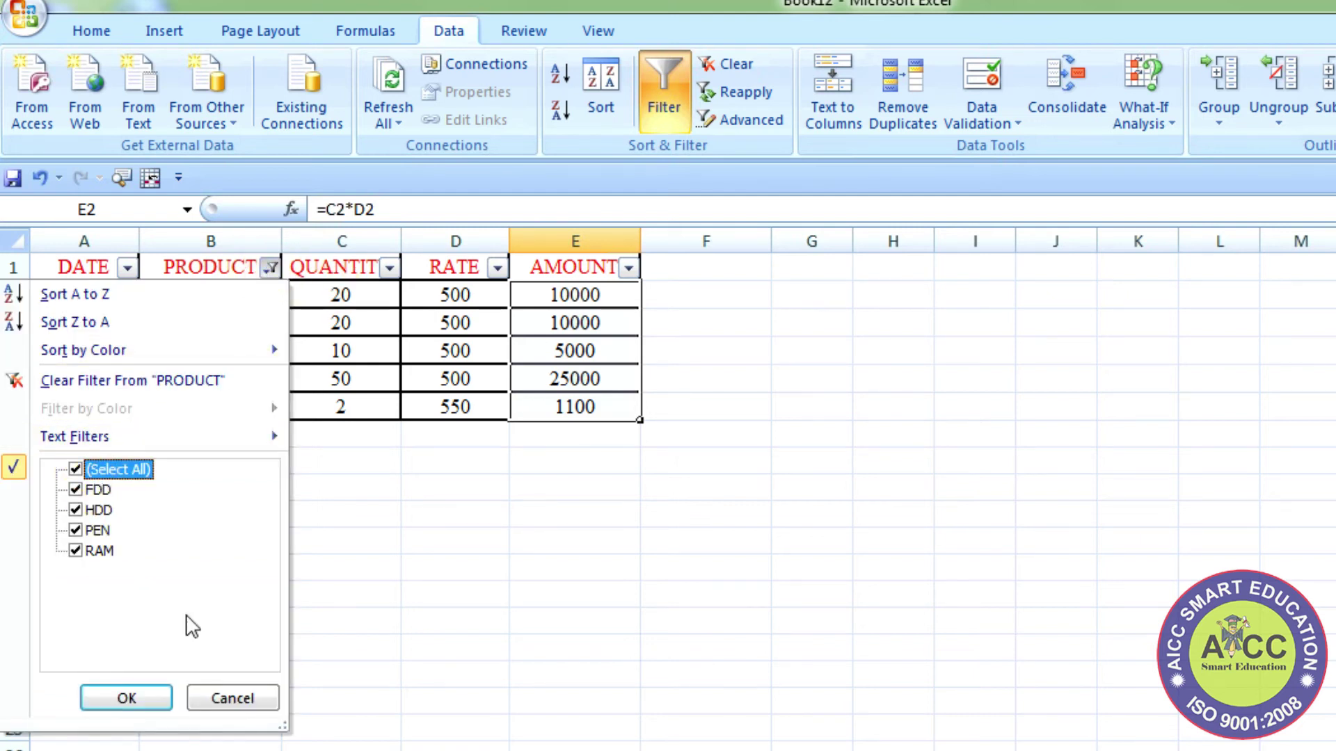
left_click(143, 700)
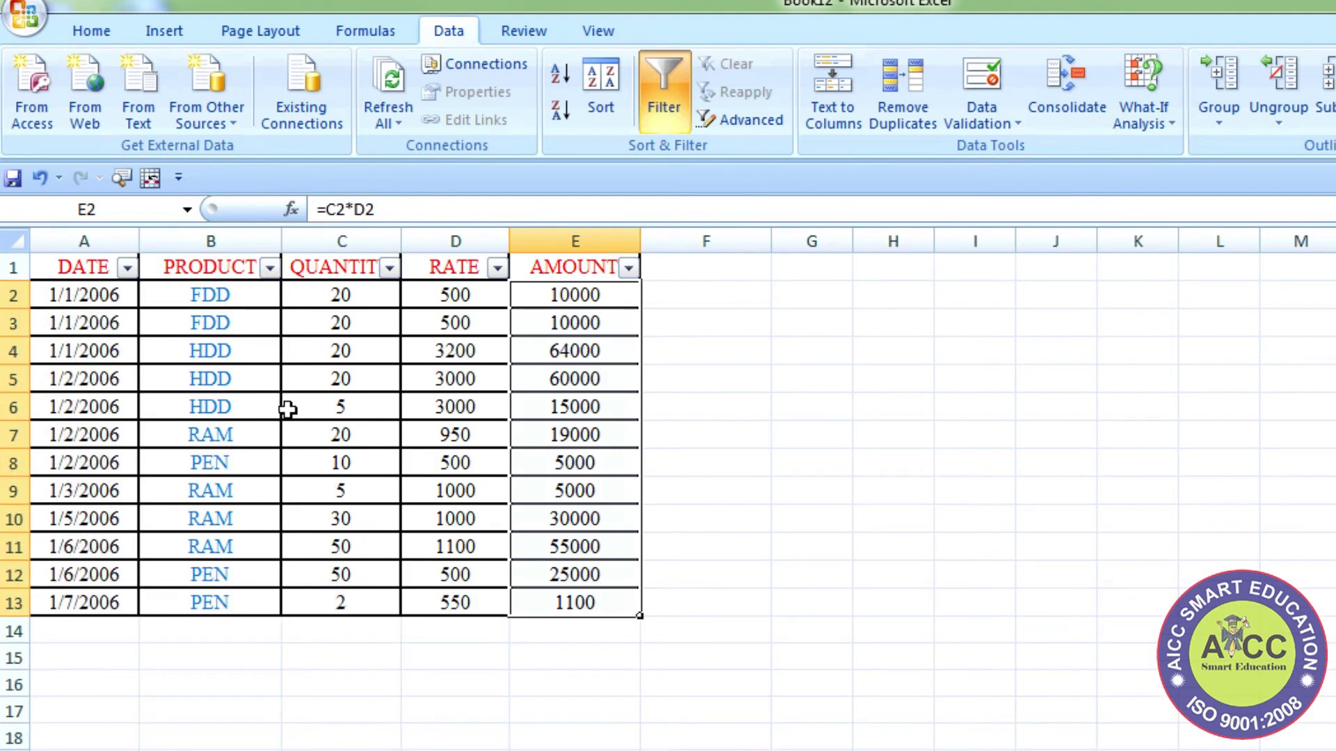
Step: Turn AutoFilter off, then select the AMOUNT header E1 and bring up Subtotal
left_click(244, 270)
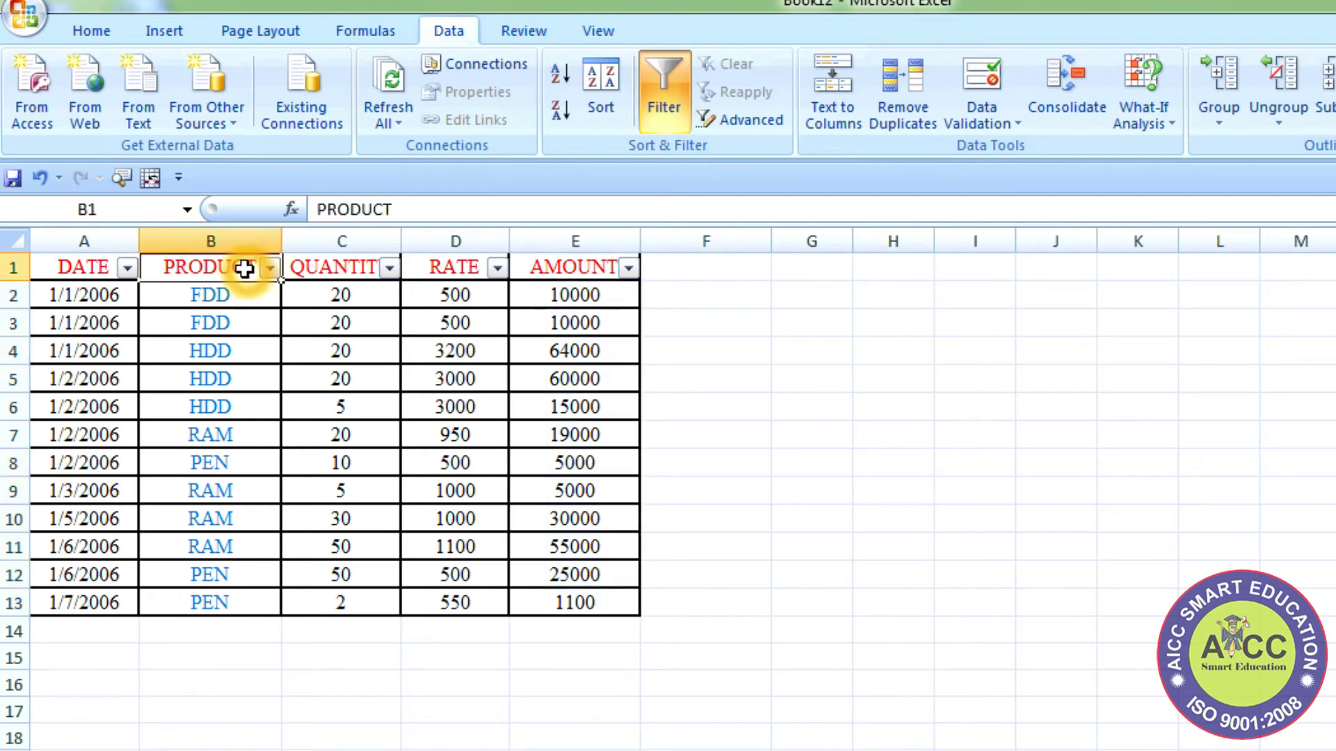
left_click(658, 92)
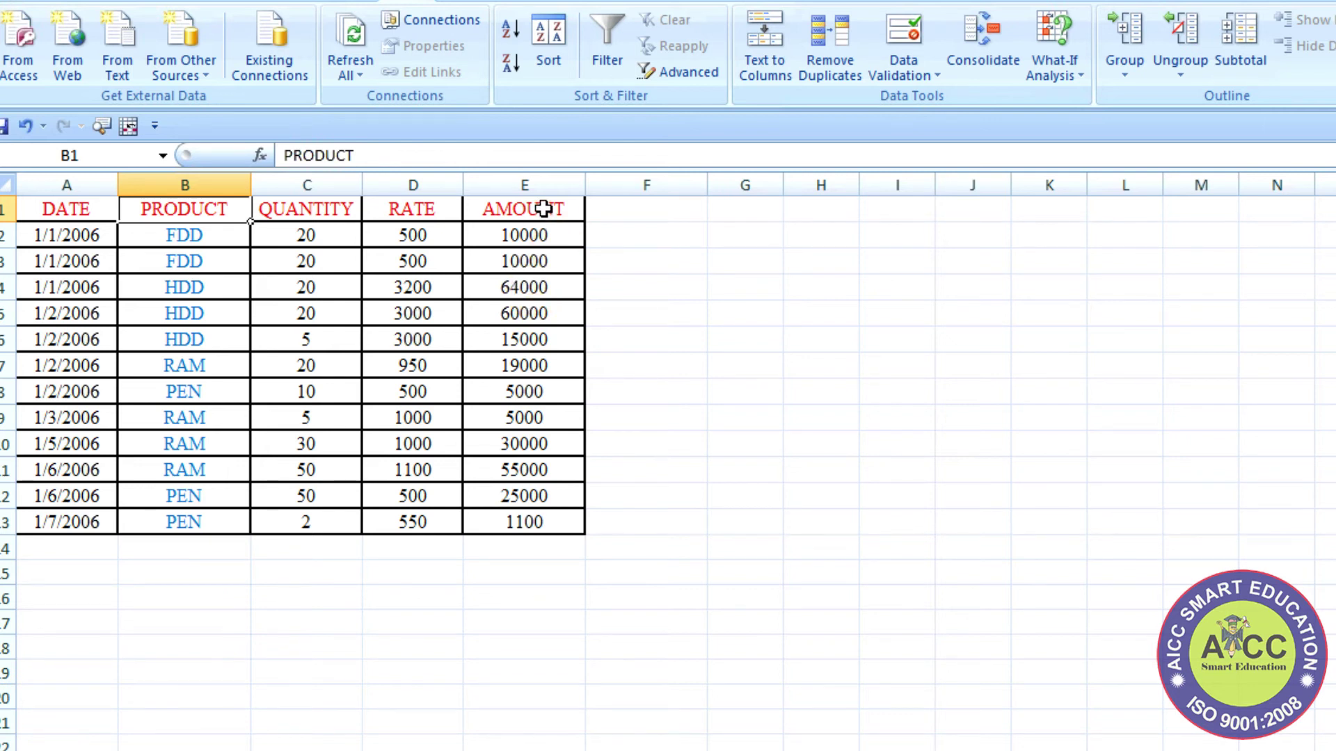
left_click(530, 209)
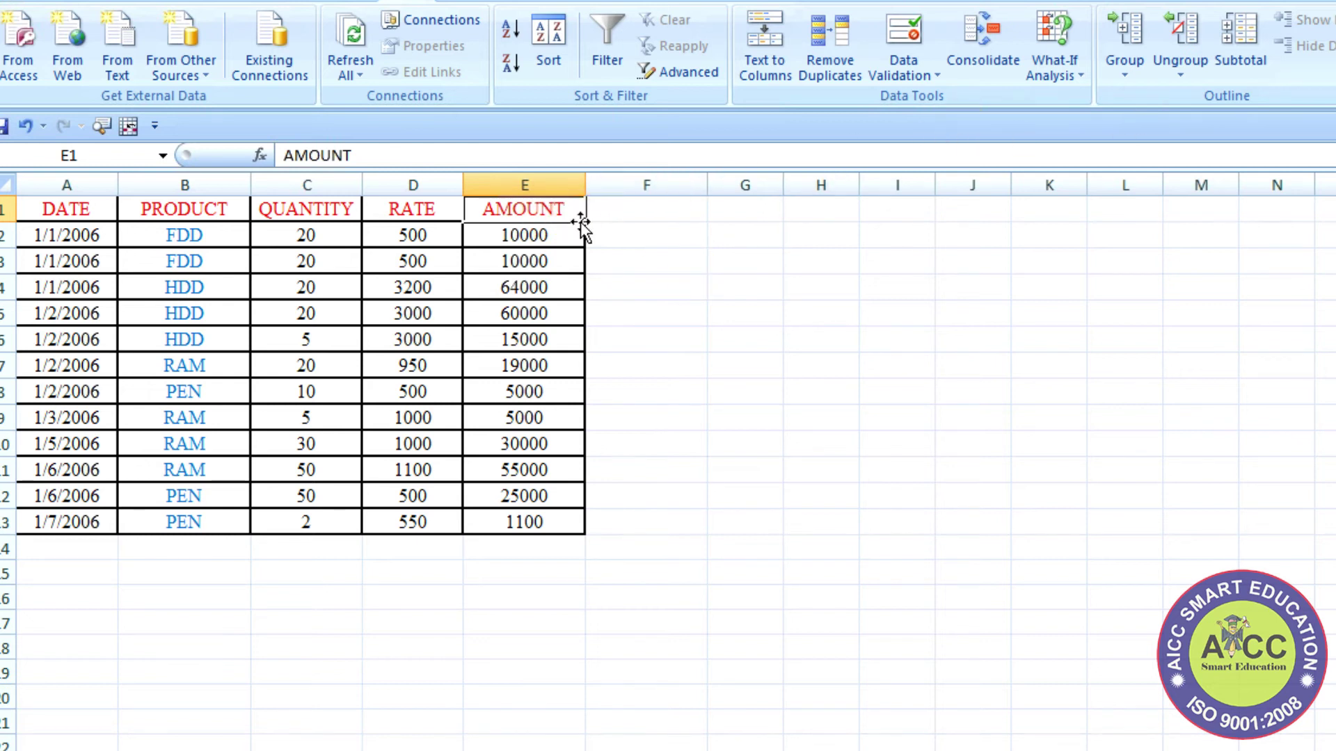
left_click(1232, 69)
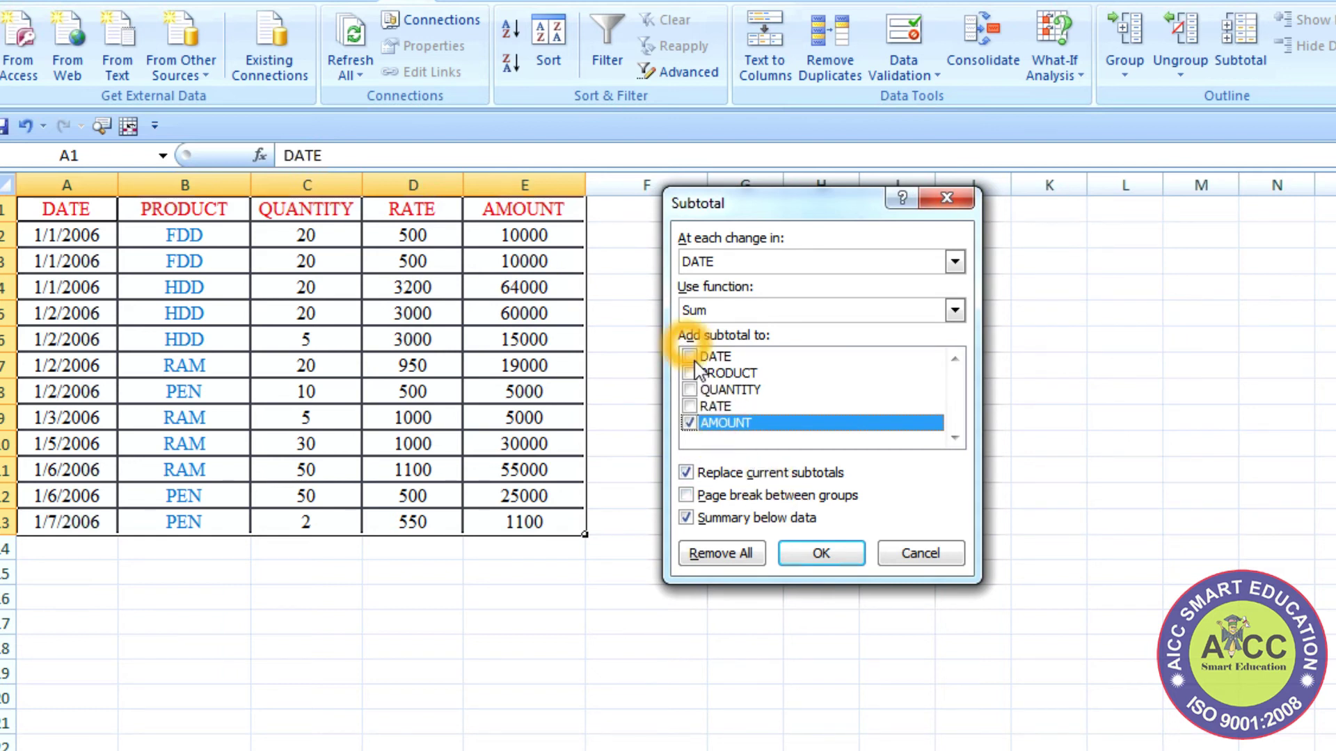
Step: Apply Sum of AMOUNT subtotals at each DATE change, giving a 299100 Grand Total
left_click(835, 557)
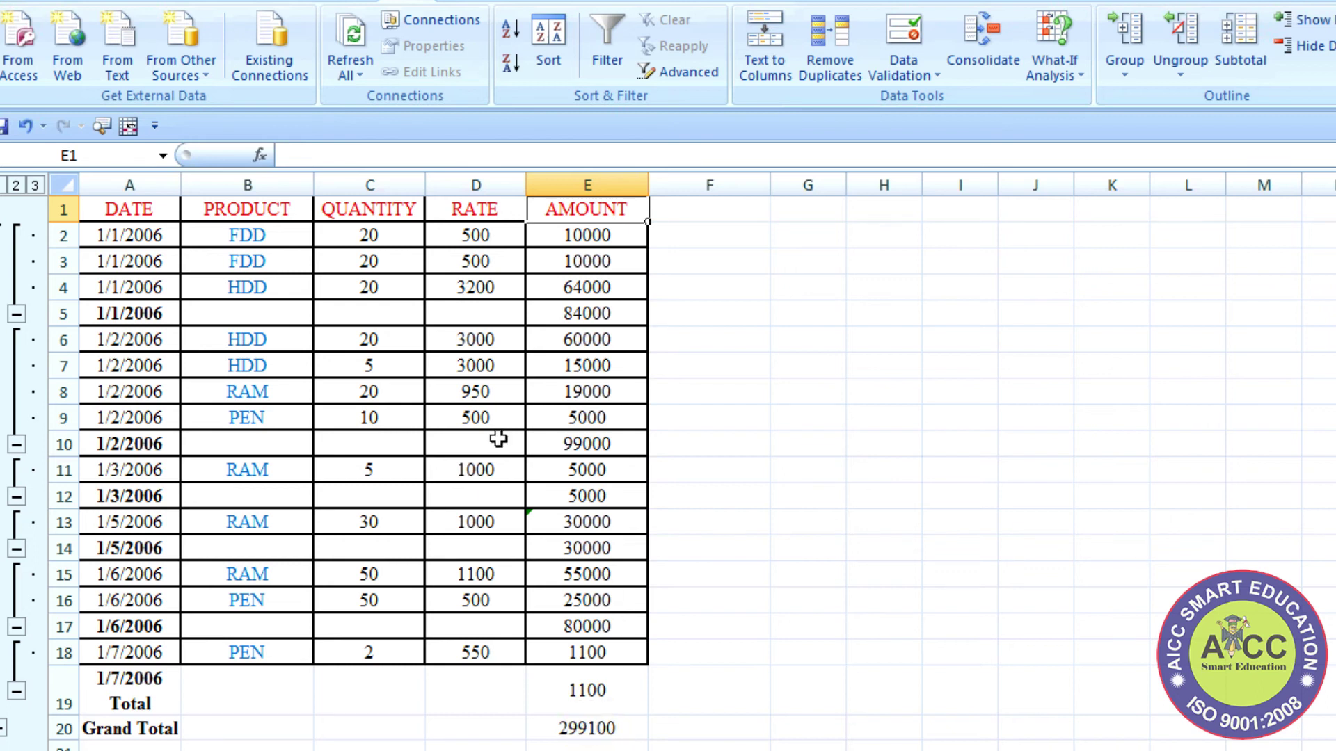
left_click(252, 214)
key("Return")
left_click(293, 208)
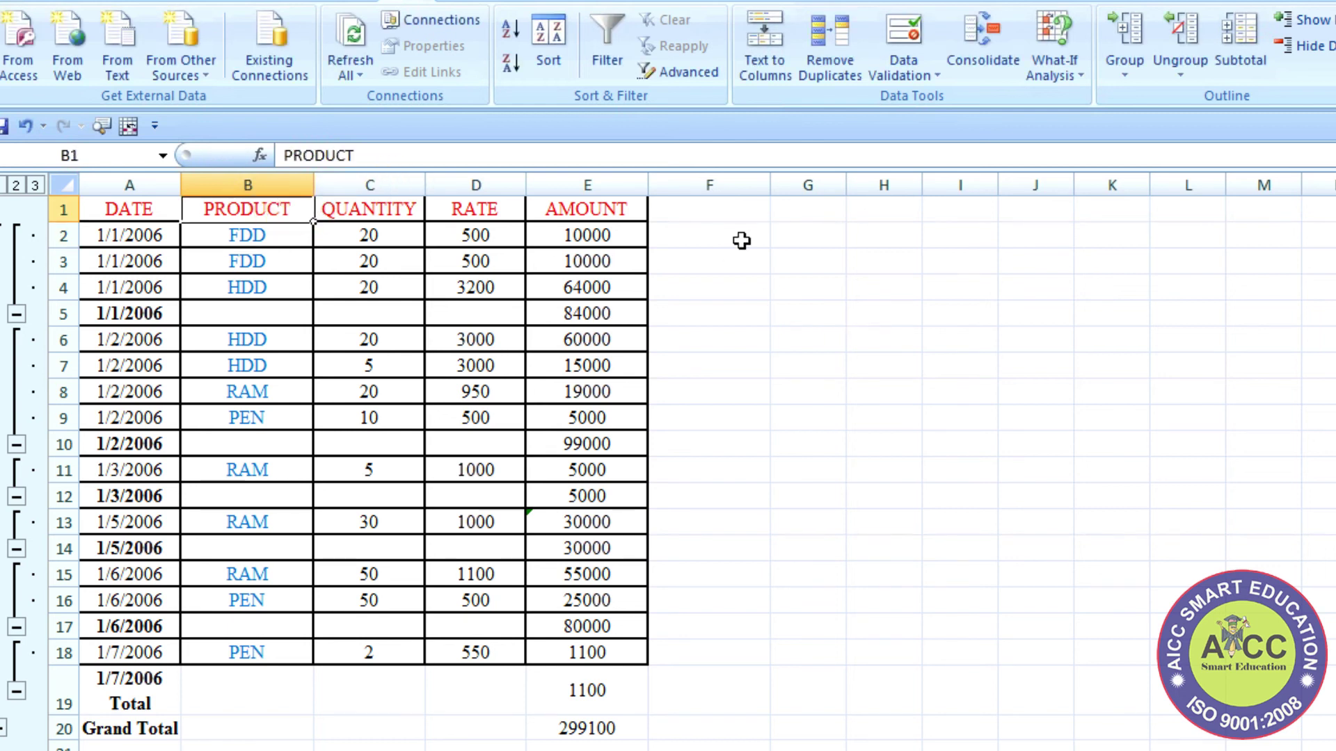
Step: Turn filtering back on and show only HDD rows, with a Grand Total of 139000
left_click(600, 32)
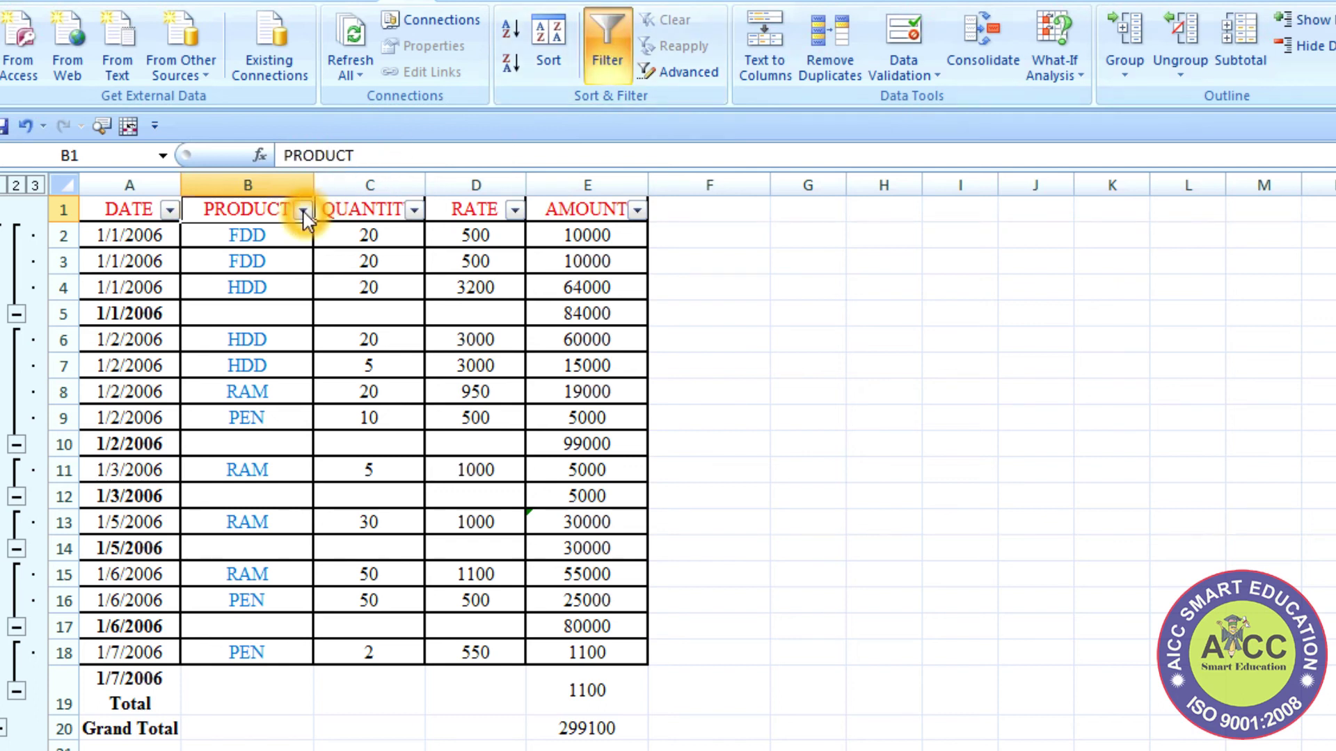
left_click(303, 210)
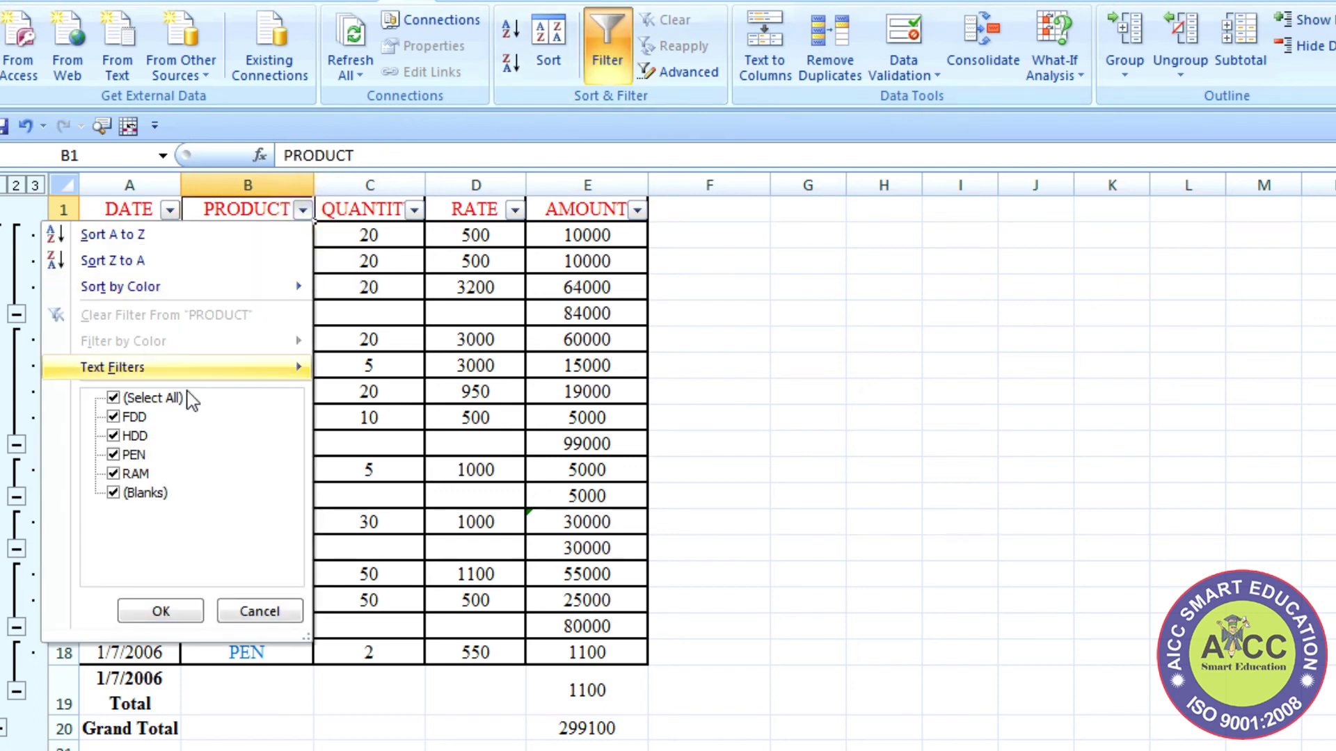
left_click(136, 397)
left_click(114, 435)
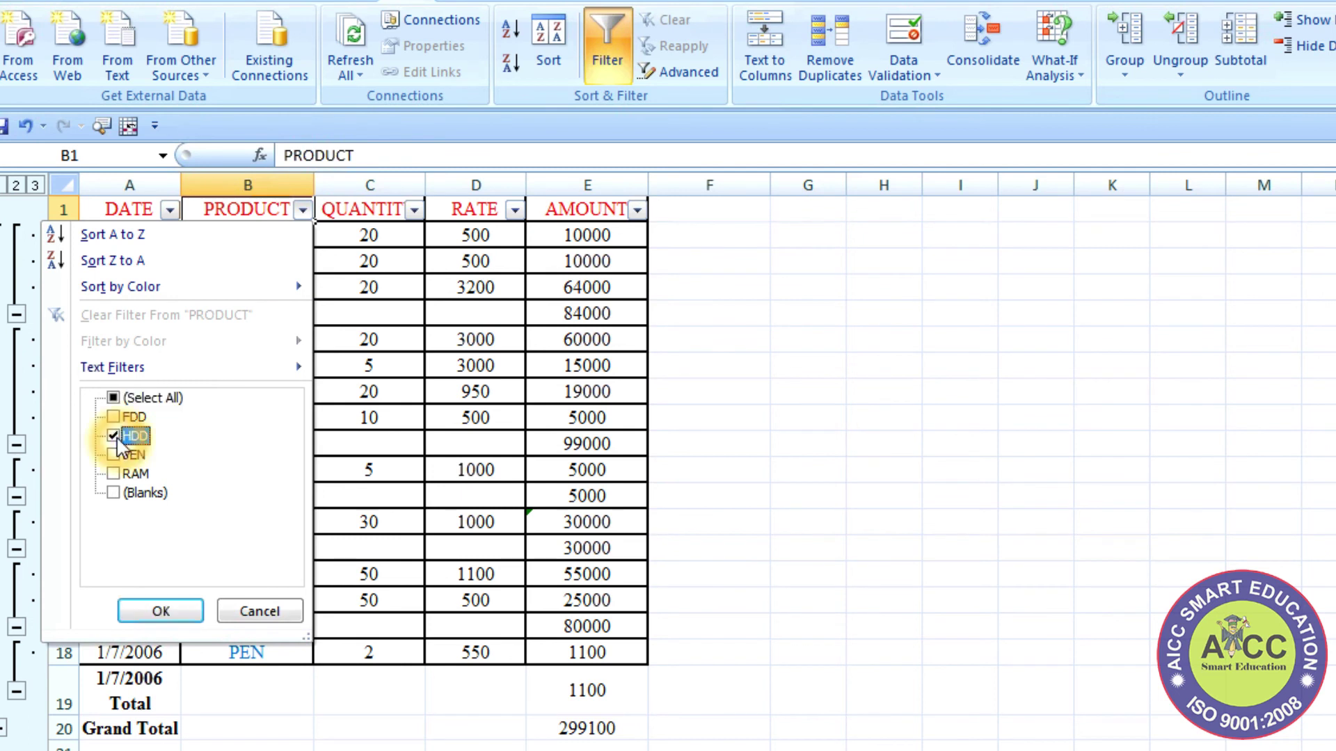
left_click(164, 612)
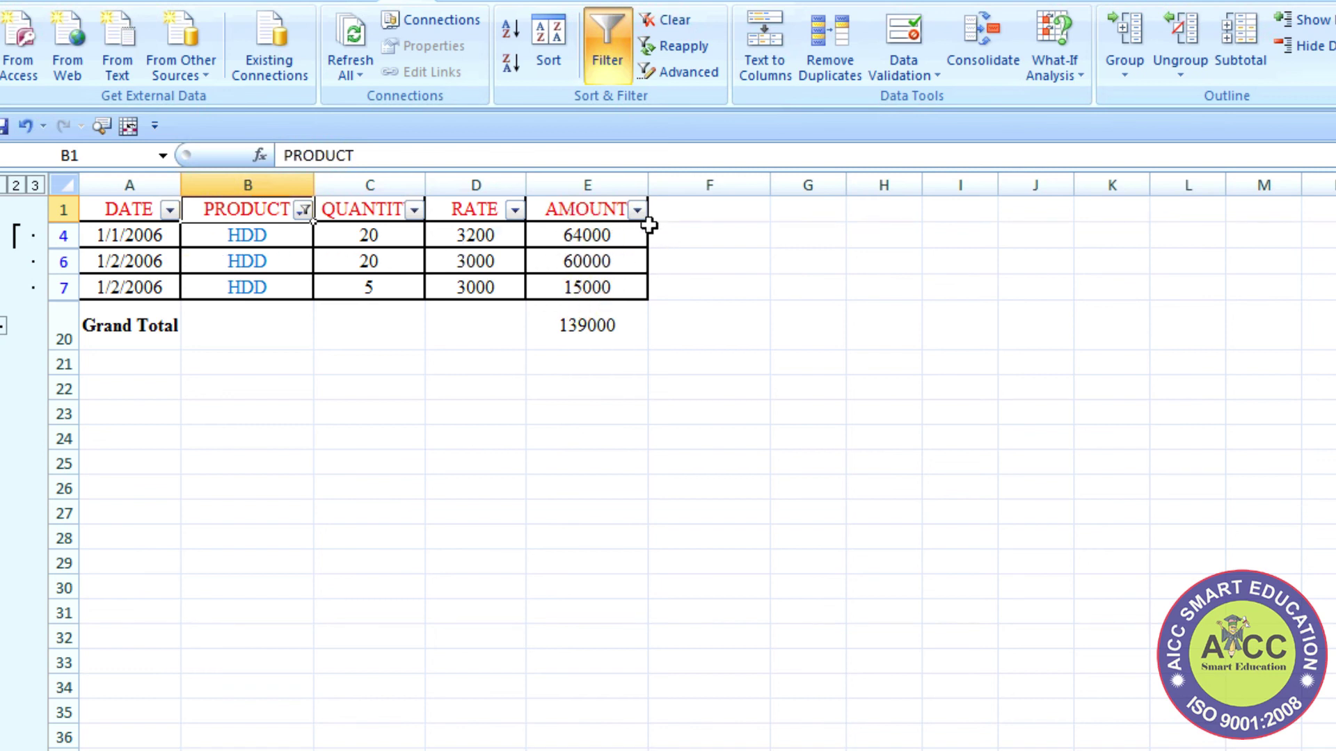
left_click(558, 331)
Step: Switch the PRODUCT filter from HDD to FDD only
left_click(303, 209)
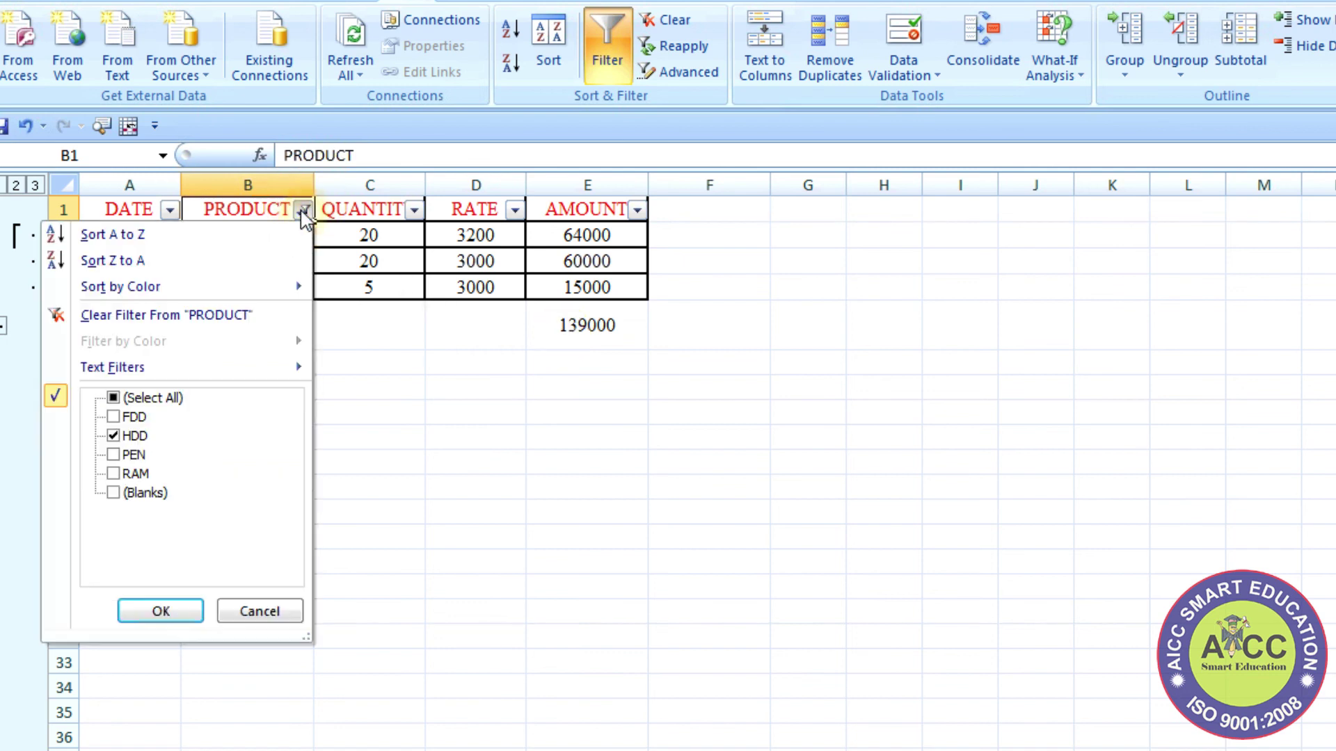
left_click(112, 435)
left_click(114, 417)
left_click(142, 610)
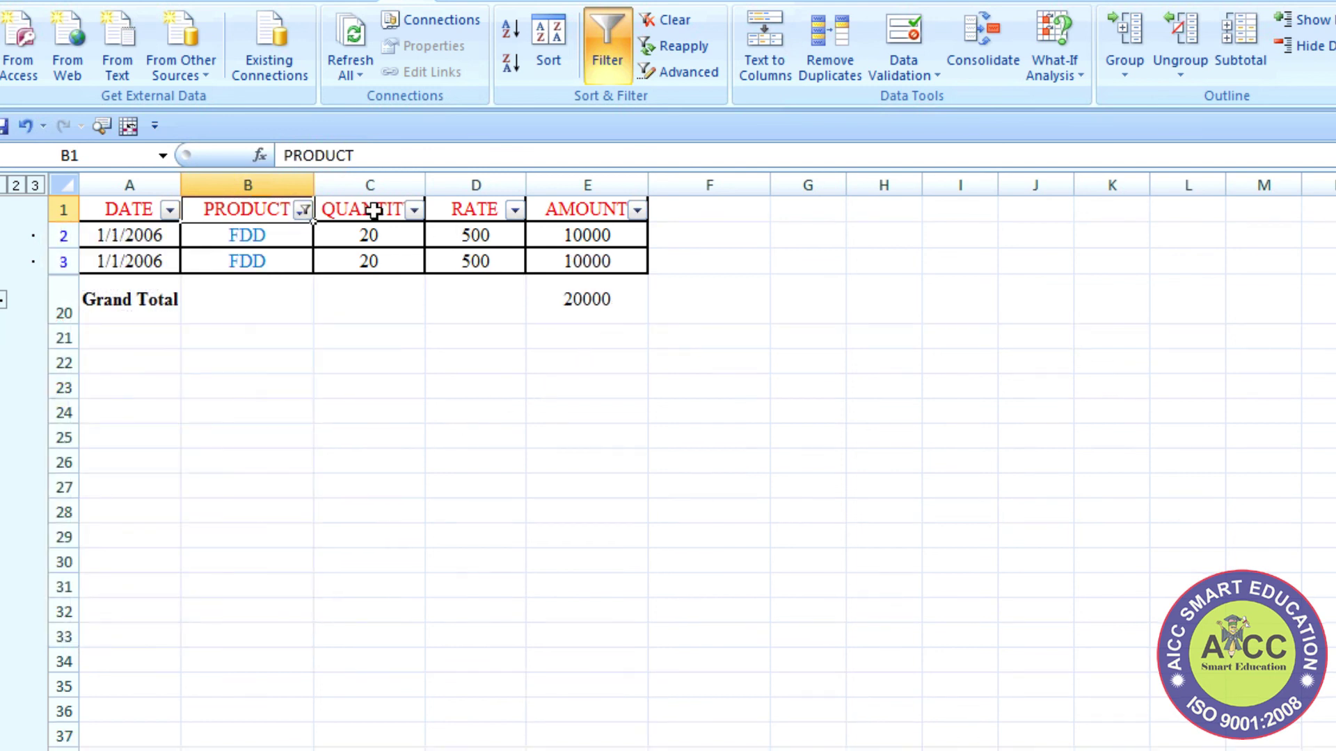
Step: Switch the PRODUCT filter to RAM only, showing a Grand Total of 109000
left_click(302, 210)
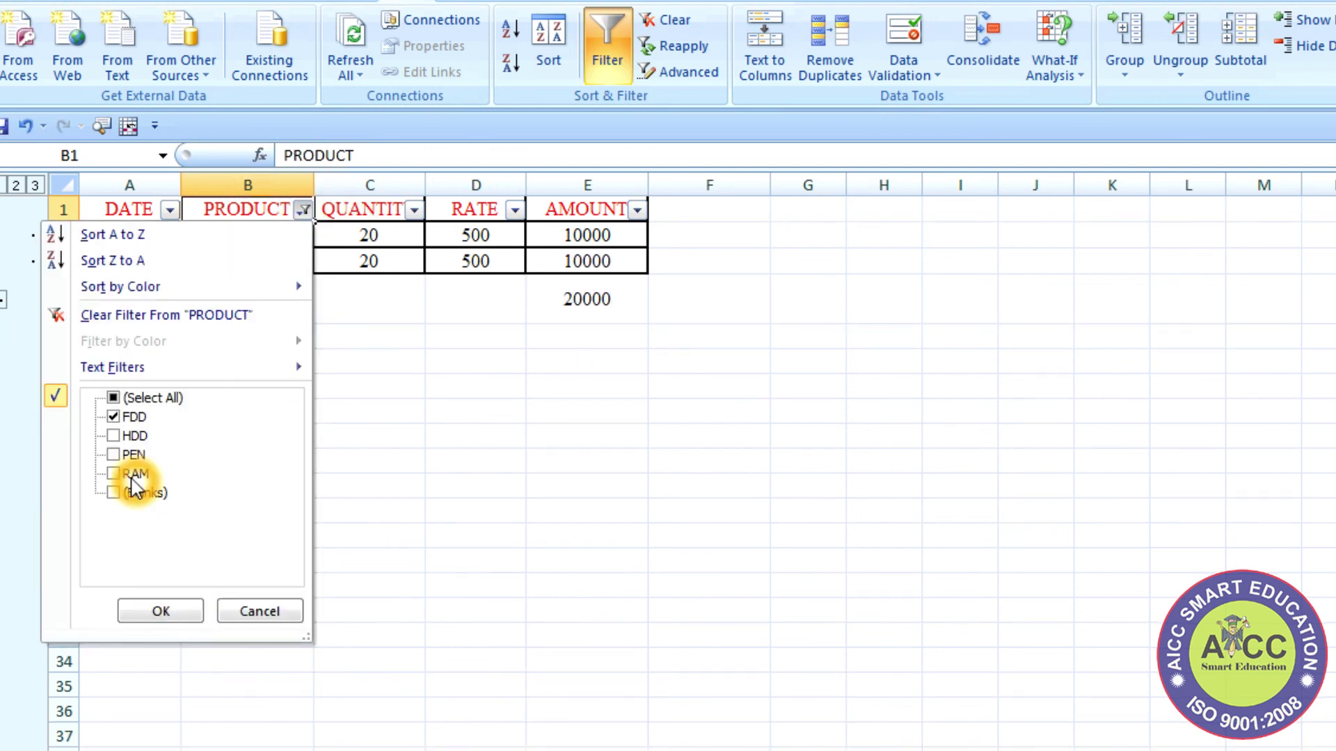
left_click(113, 474)
left_click(114, 417)
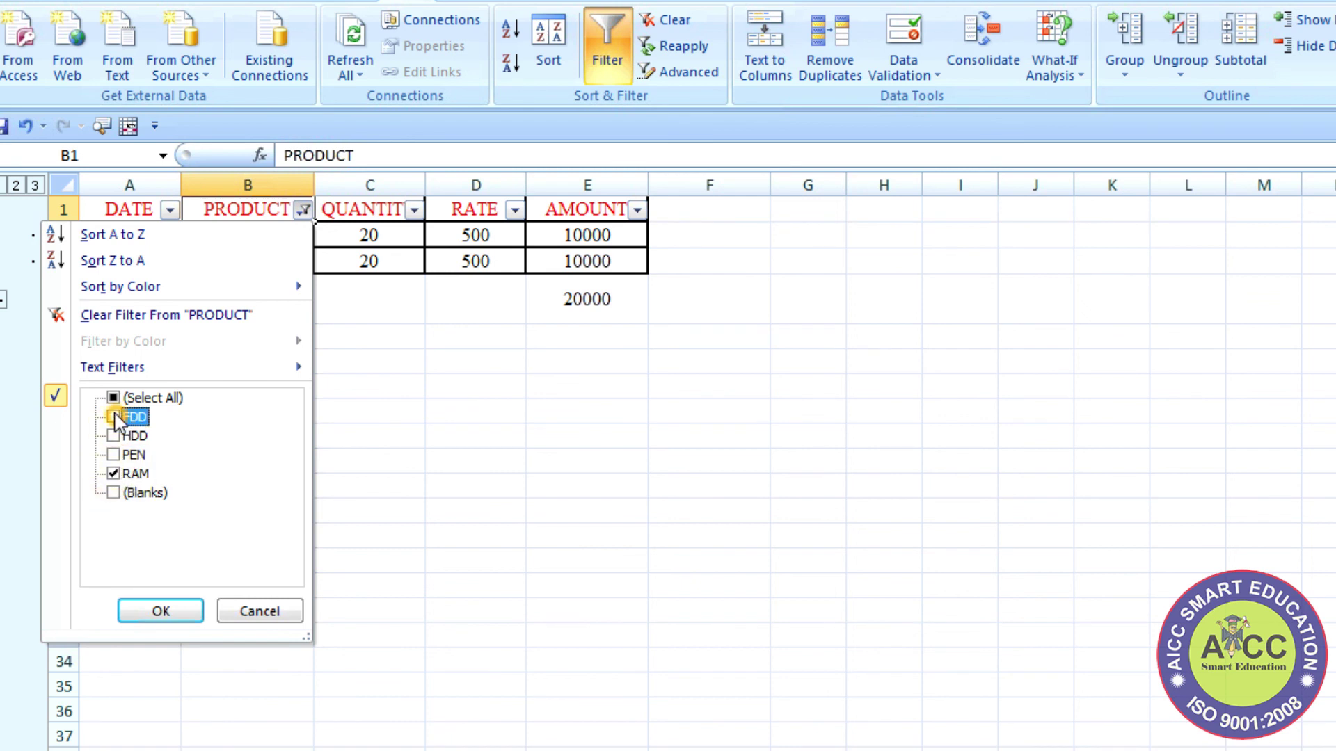
left_click(172, 609)
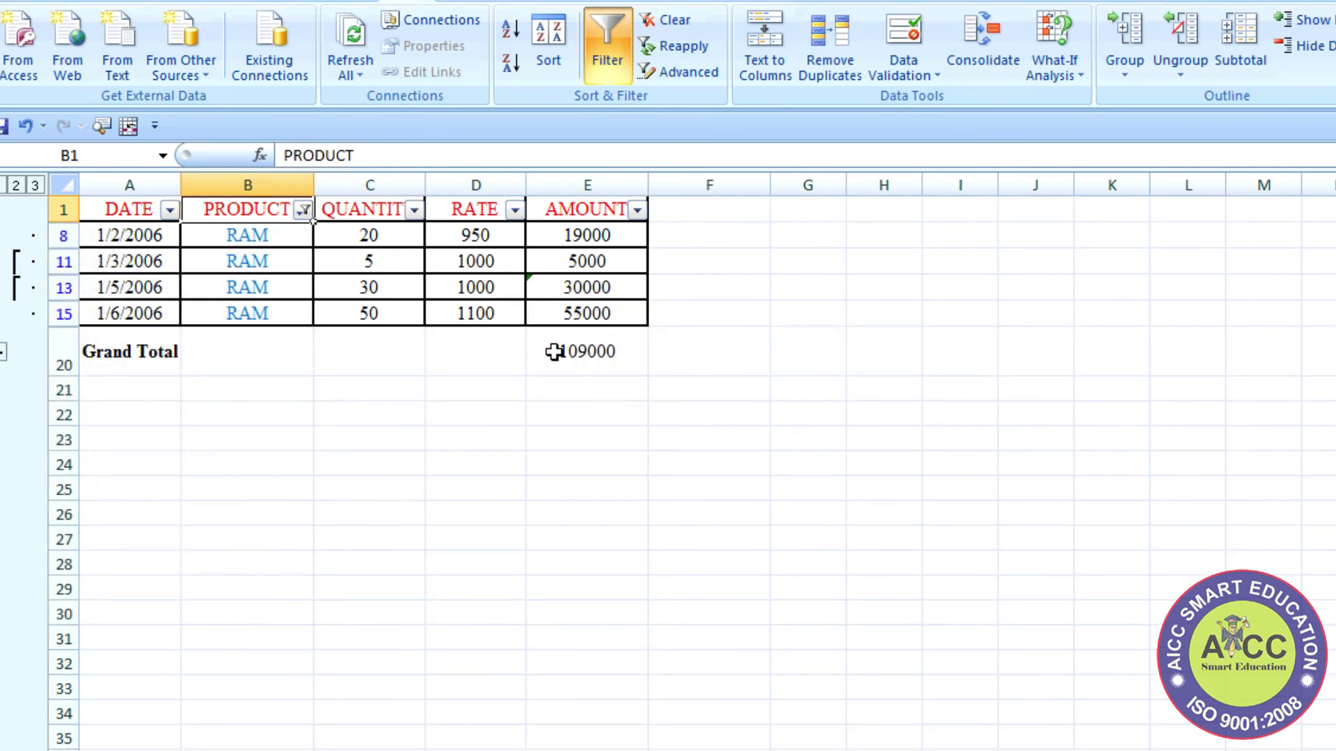
left_click(600, 352)
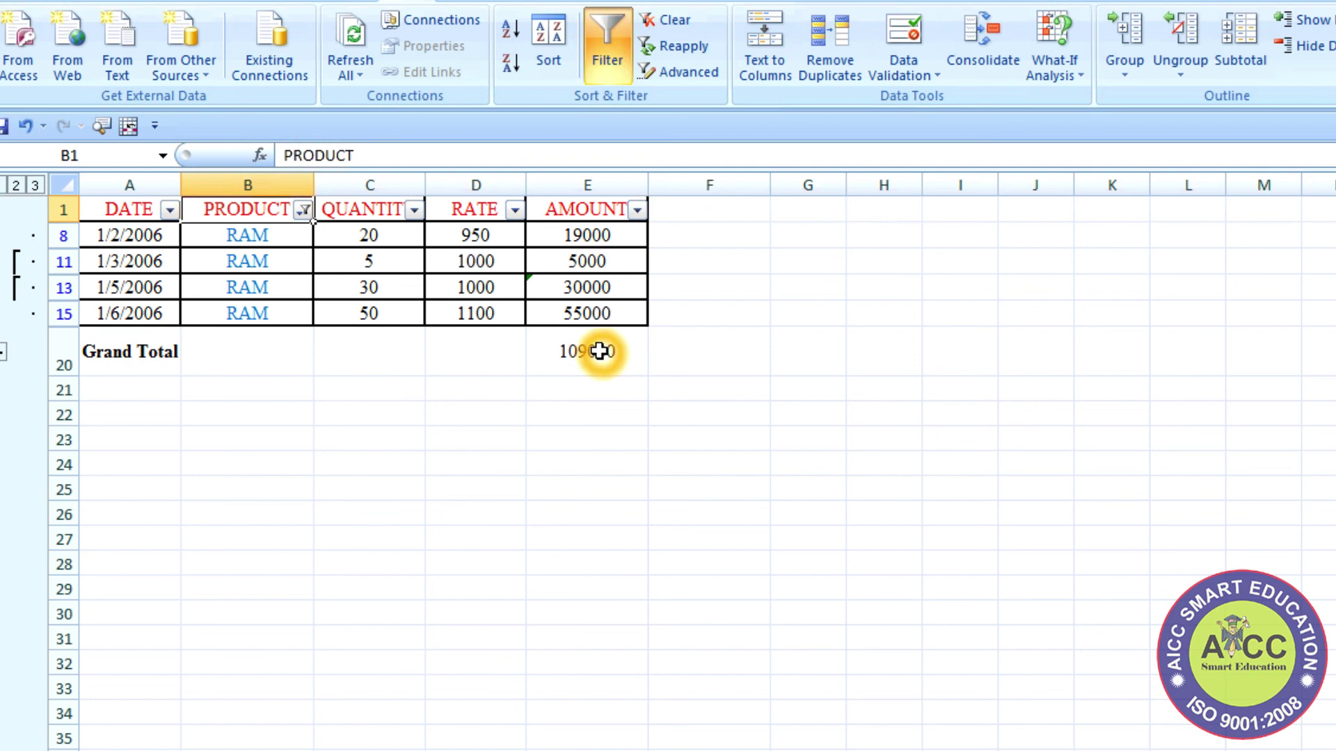
Step: Select all products in the PRODUCT filter to show every subtotalled row
left_click(293, 208)
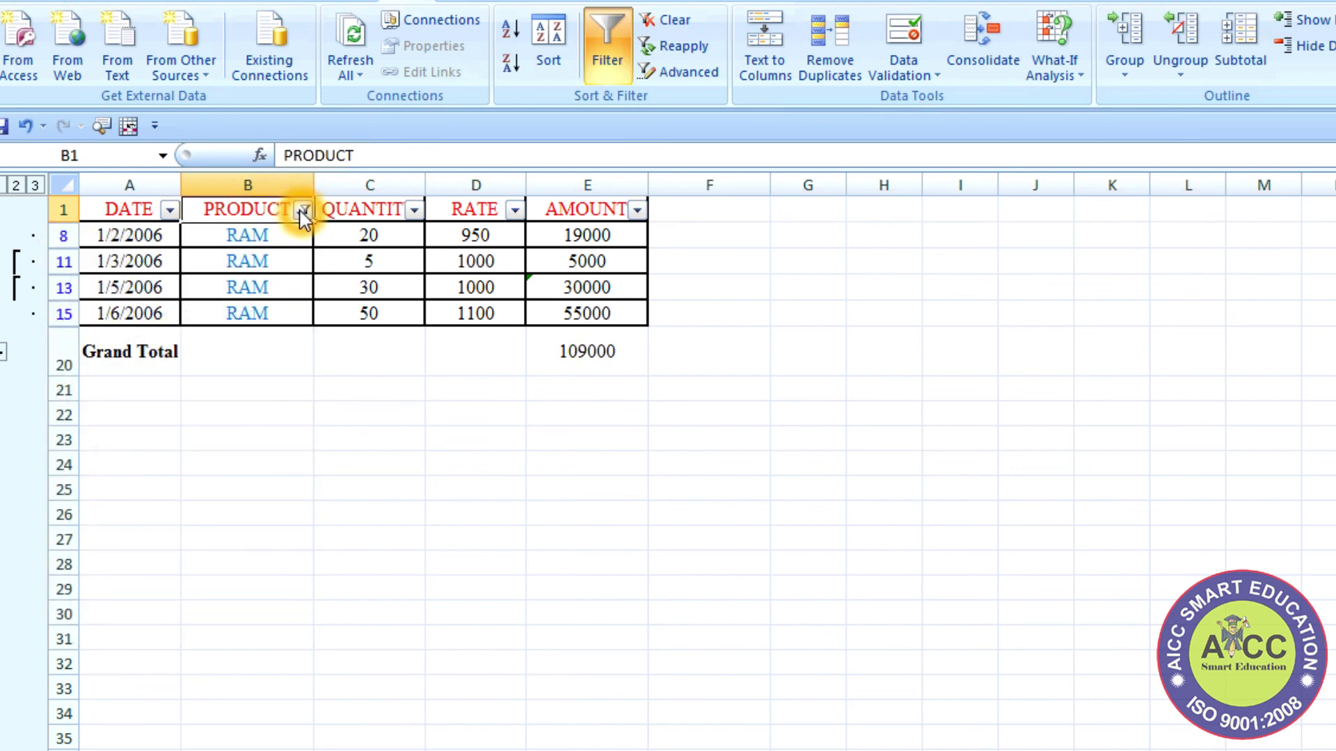
left_click(304, 210)
left_click(123, 399)
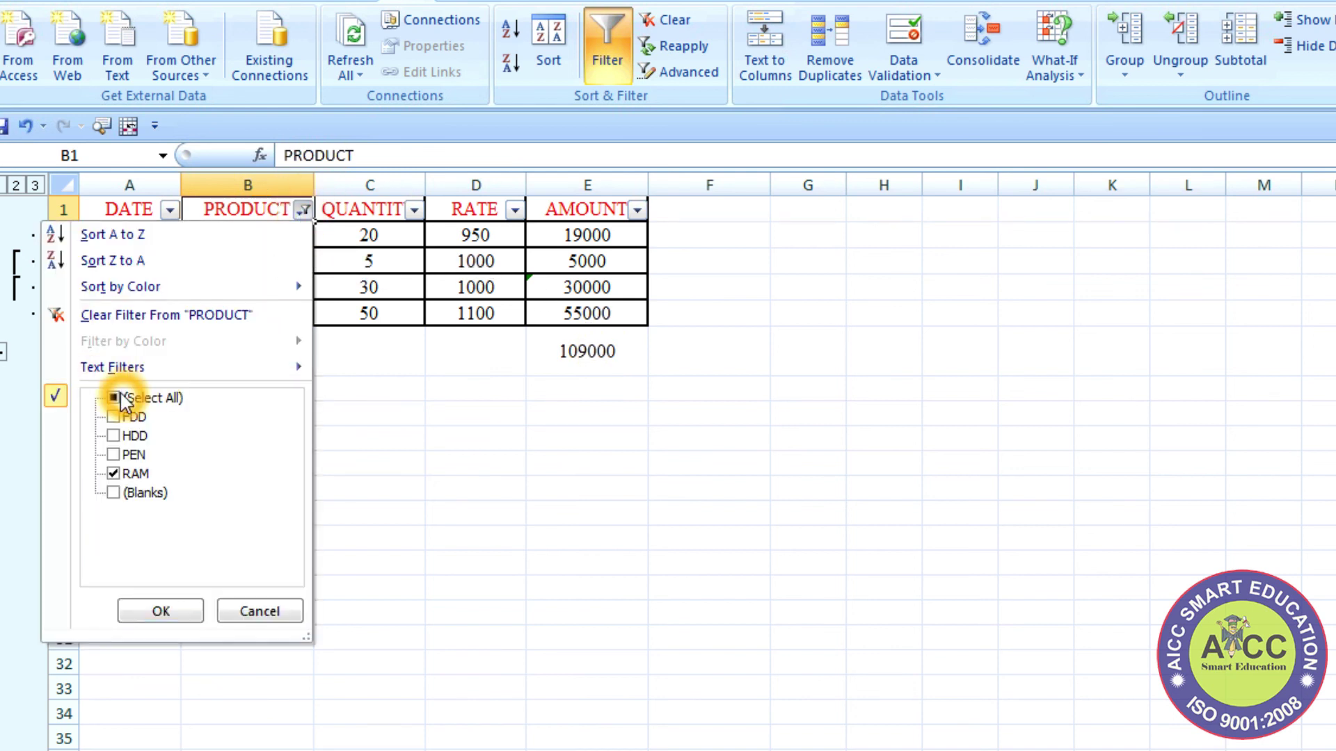
left_click(149, 611)
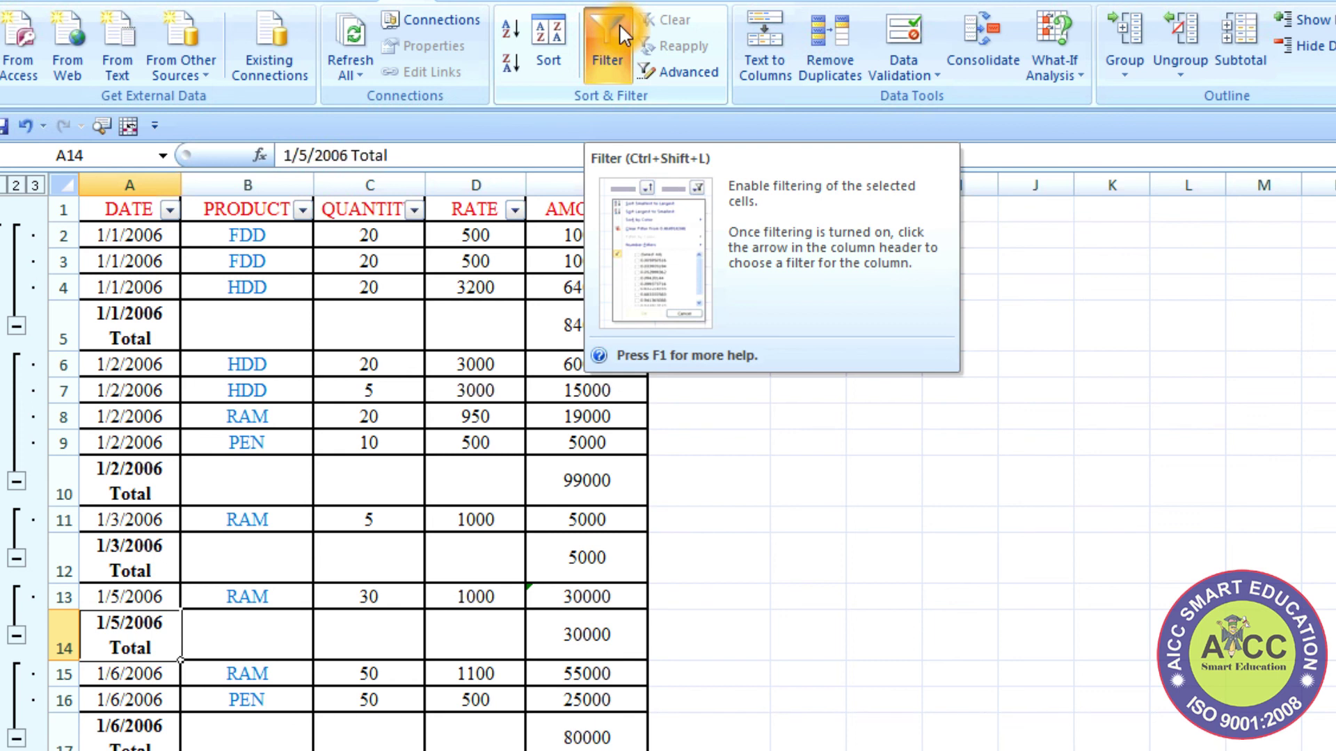
Step: Turn off AutoFilter and select the AMOUNT header cell E1
left_click(620, 32)
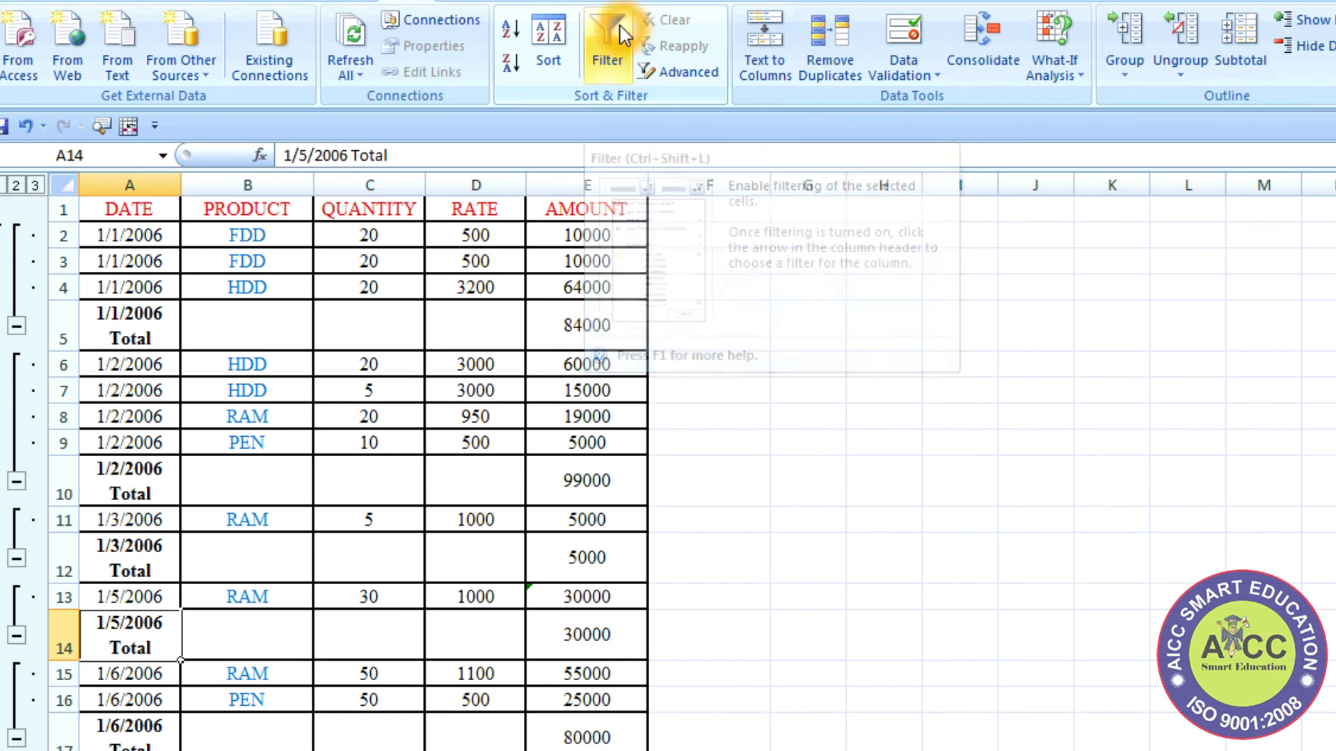
left_click(611, 208)
left_click(611, 203)
key("Return")
left_click(608, 196)
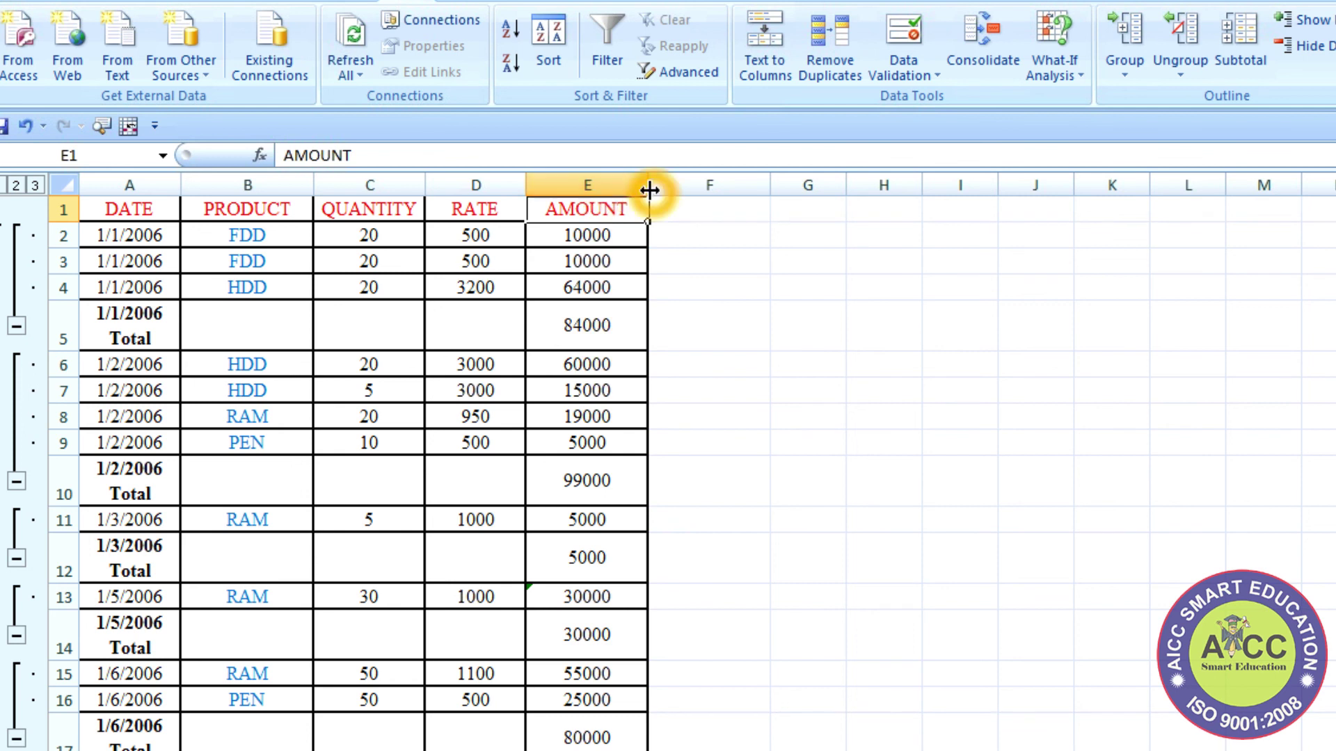
Step: Remove all date subtotals and the Grand Total via Subtotal > Remove All
left_click(1242, 48)
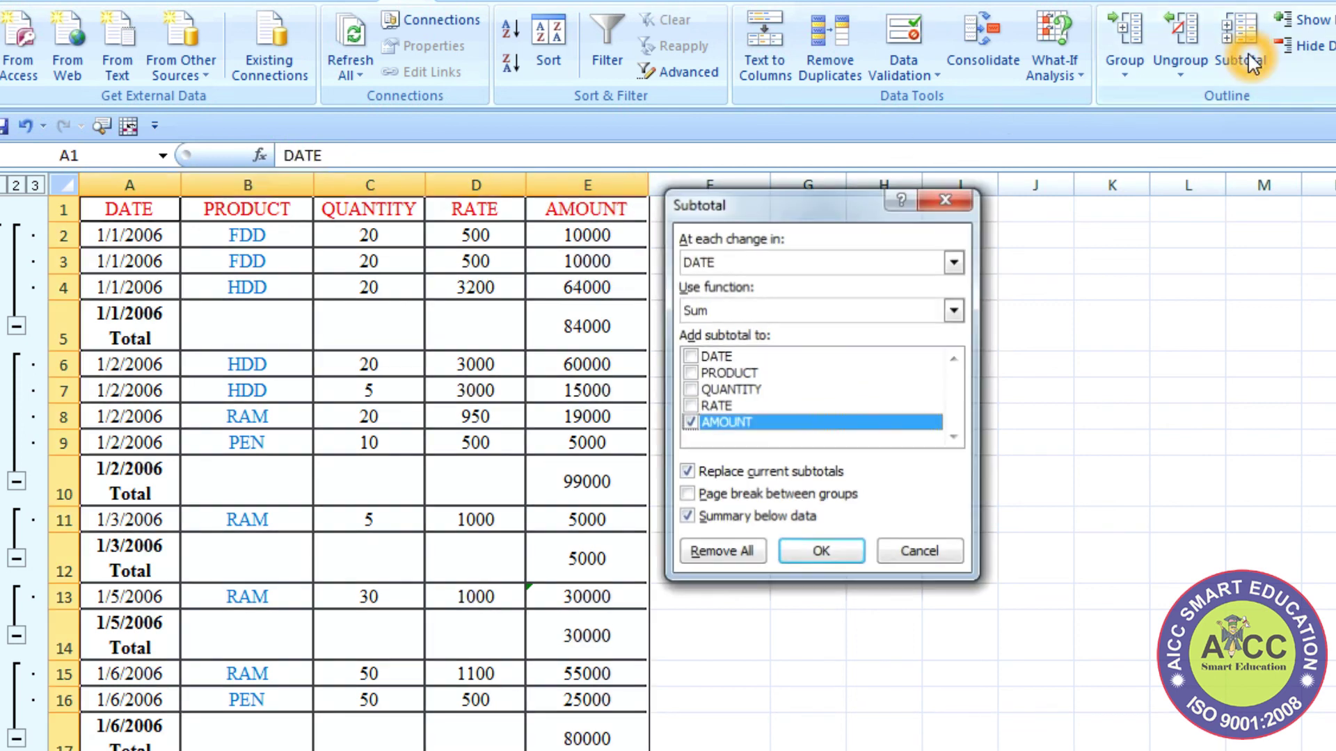
left_click(711, 557)
double_click(715, 548)
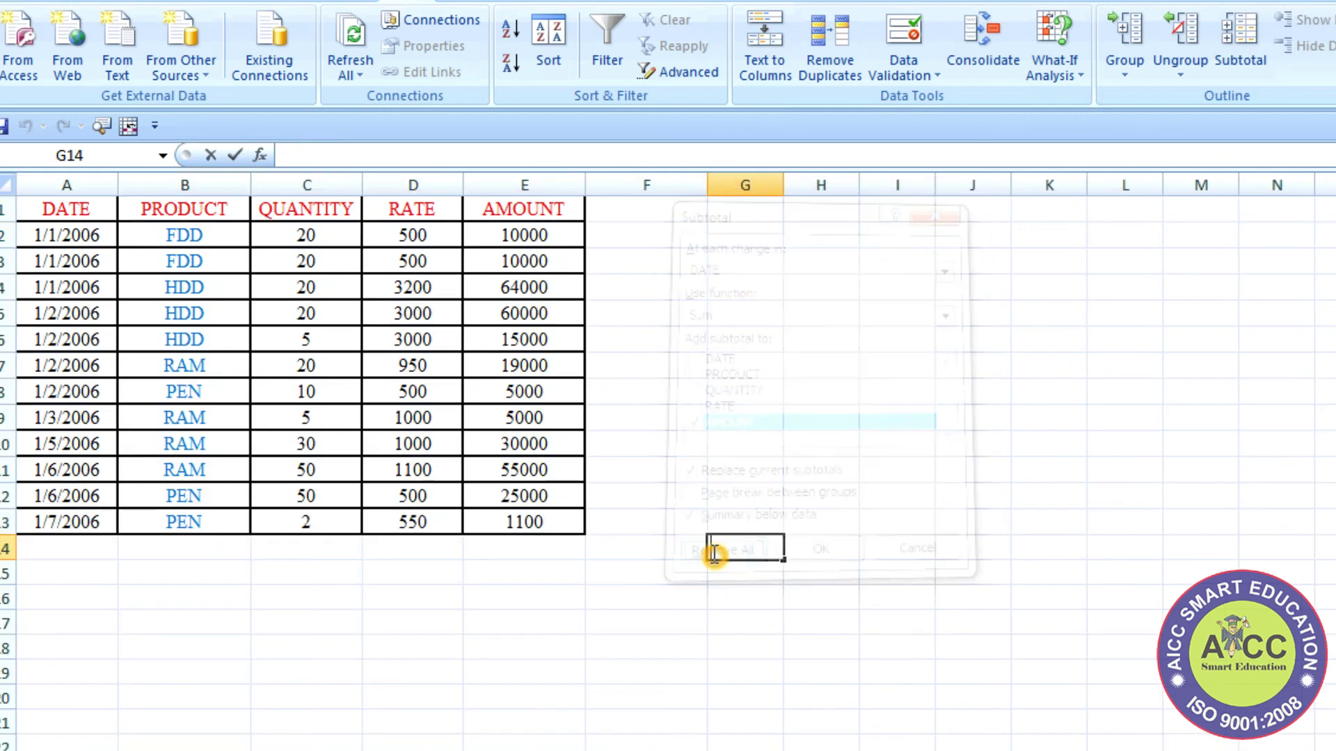